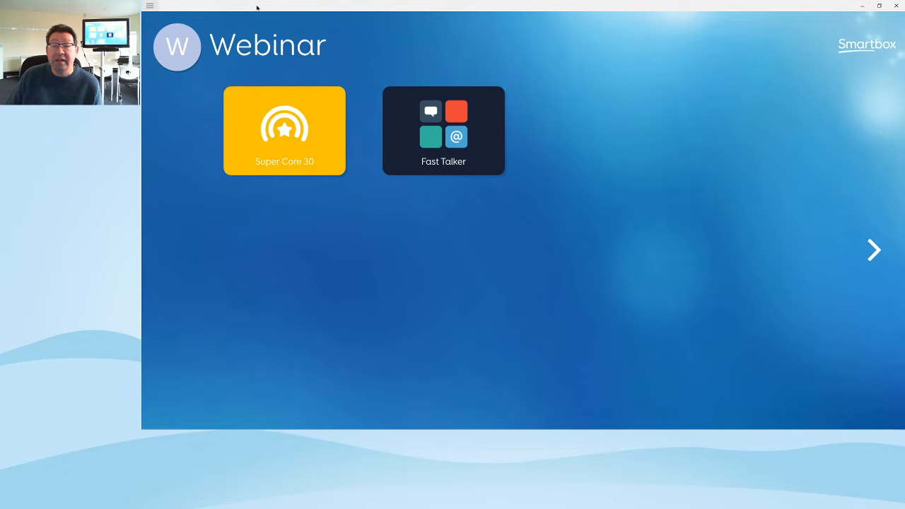
Step: Start a new blank grid set and name it Drinks
left_click(150, 7)
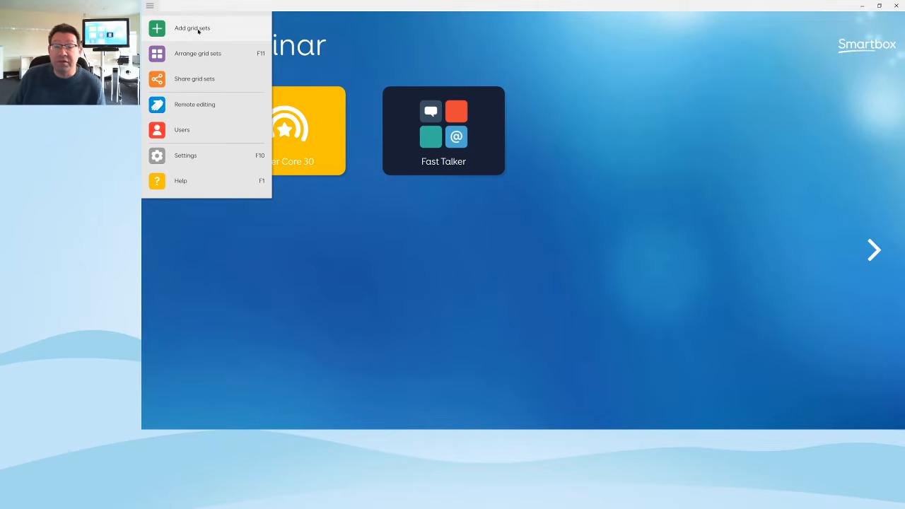
left_click(198, 30)
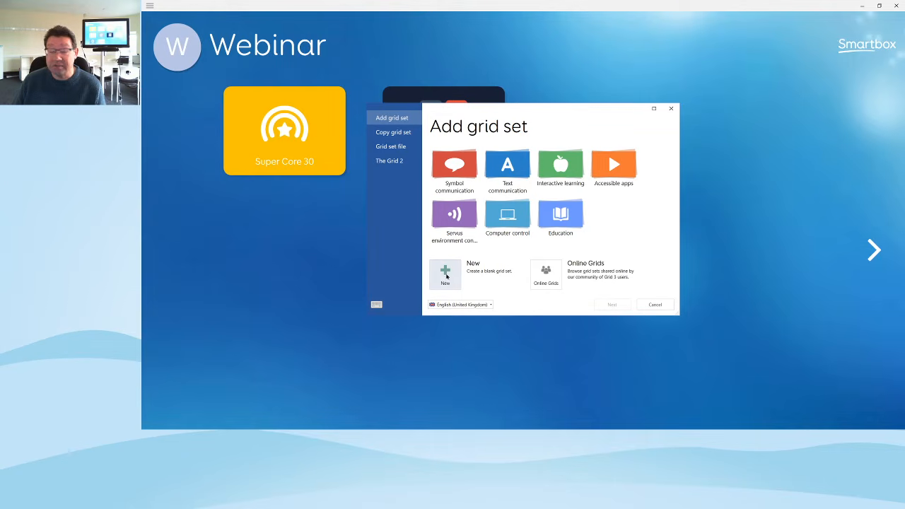
left_click(445, 276)
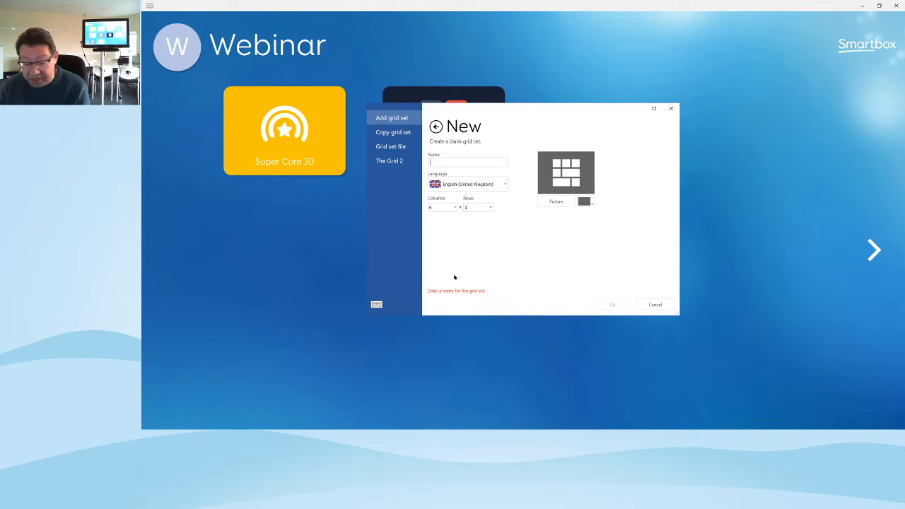
type("D")
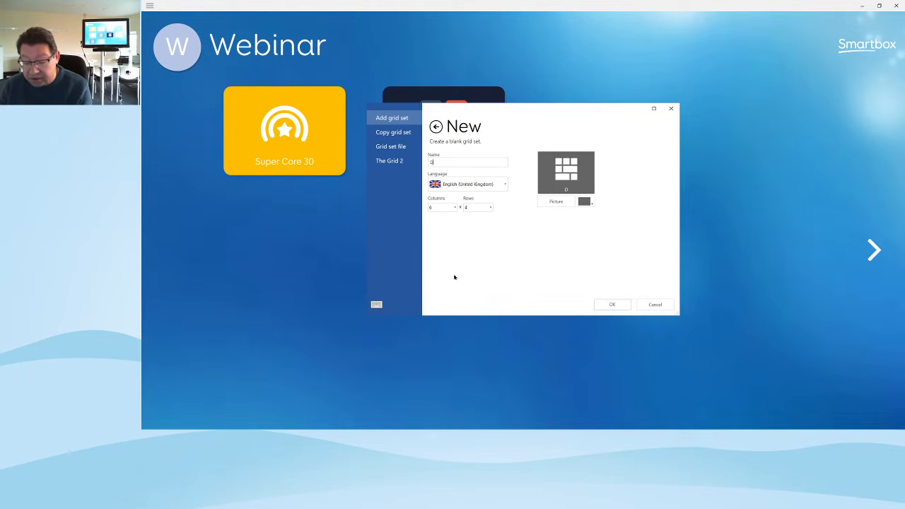
type("rinks")
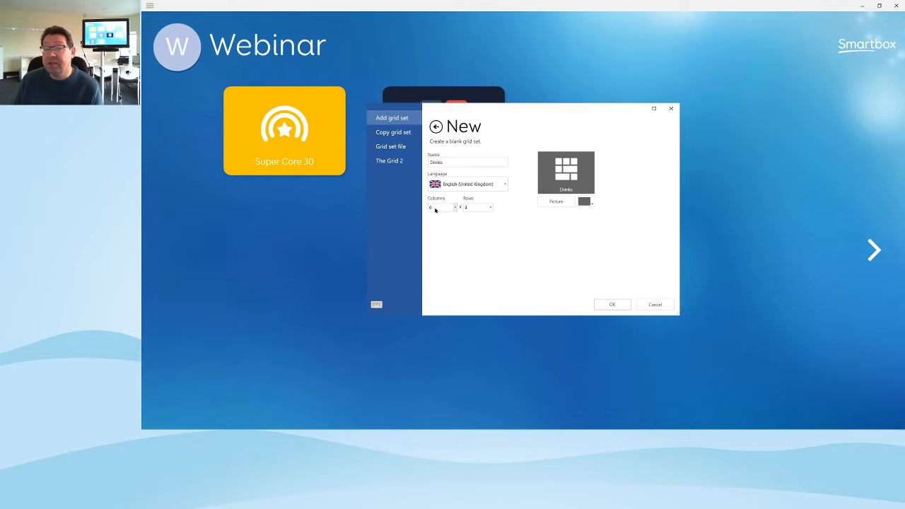
Step: Set the new grid set's number of rows to 3
left_click(490, 207)
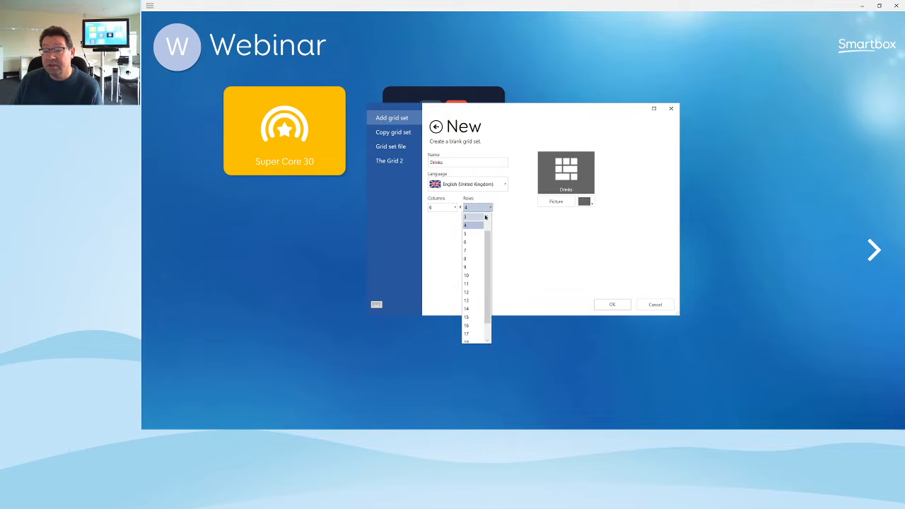
left_click(488, 217)
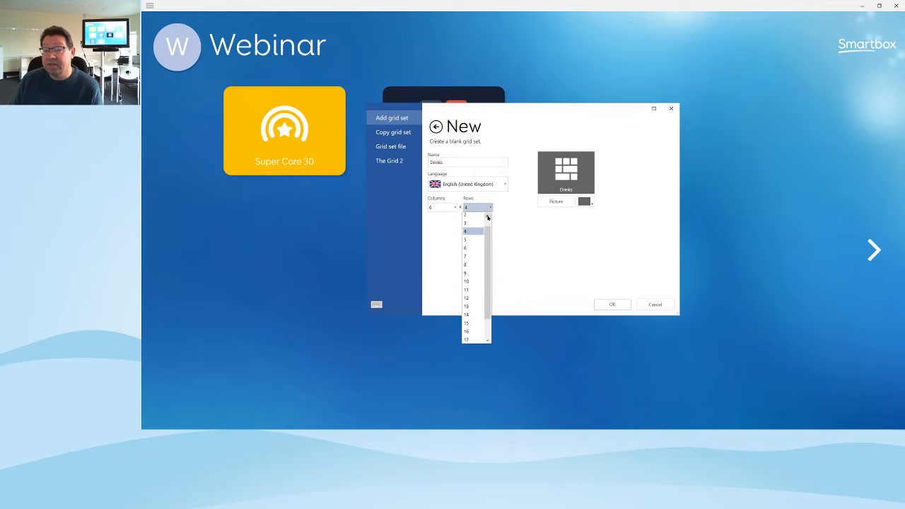
left_click(488, 217)
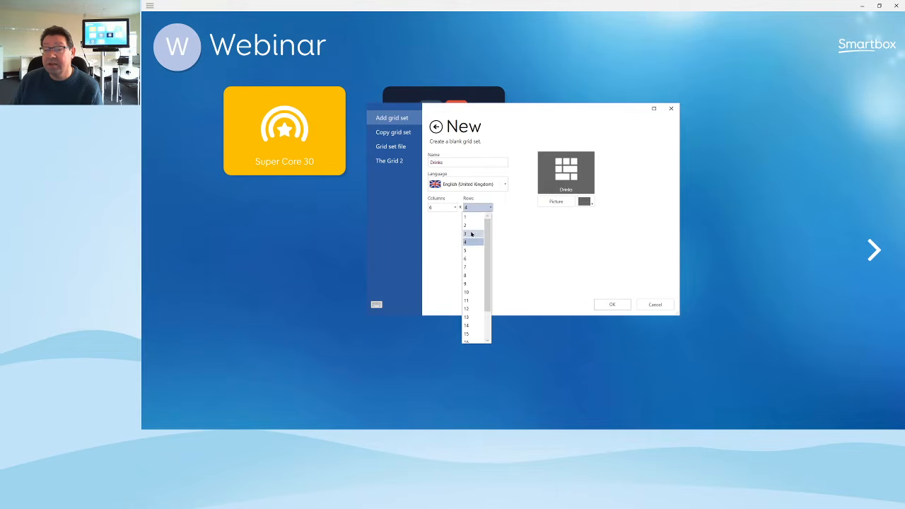
left_click(472, 234)
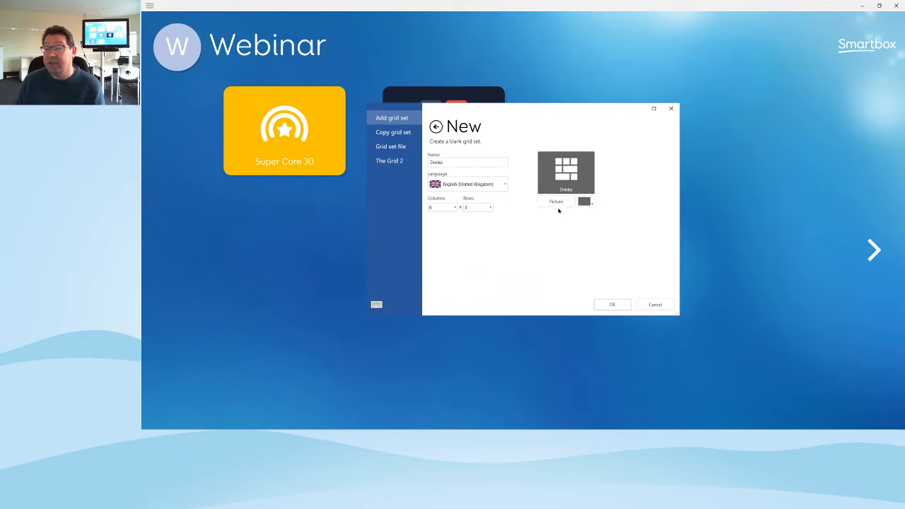
Step: Change the grid set's picture to the Widgit "drink" symbol of a person drinking
left_click(557, 202)
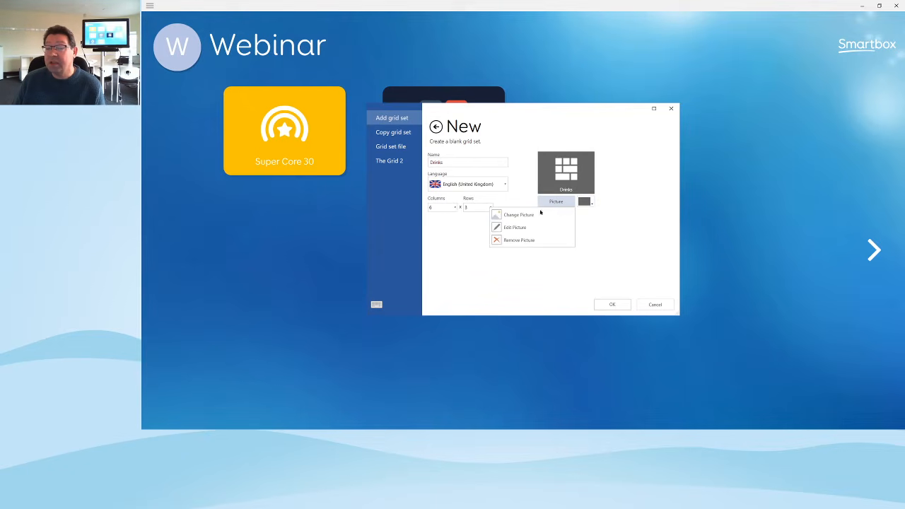
left_click(538, 215)
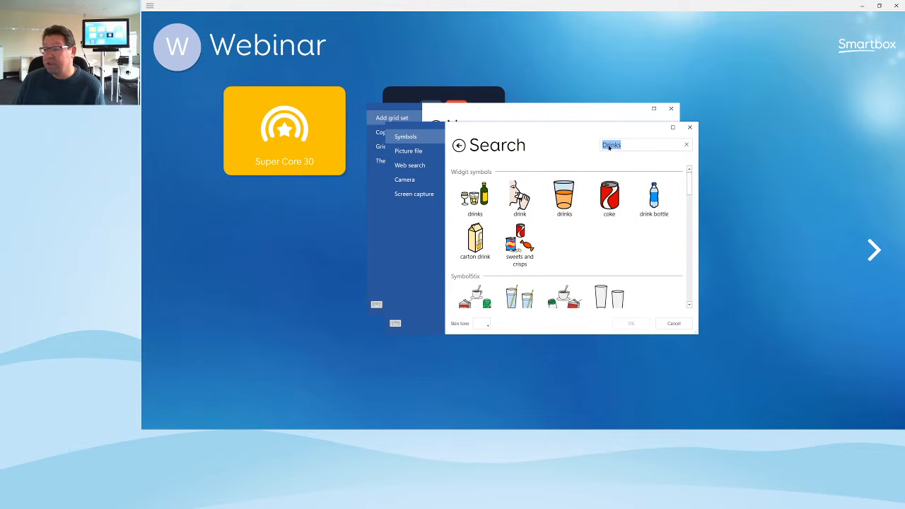
left_click(521, 205)
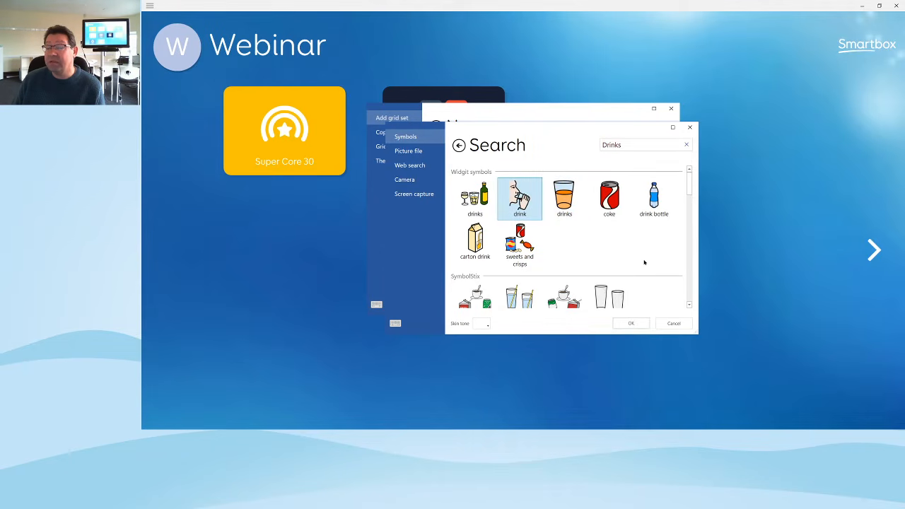
left_click(632, 323)
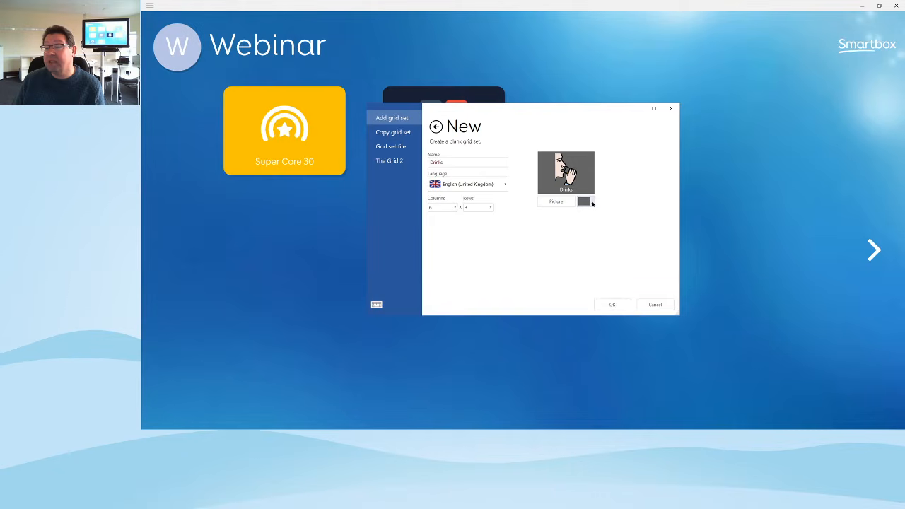
Step: Give the Drinks grid set a yellow background colour and create it
left_click(585, 203)
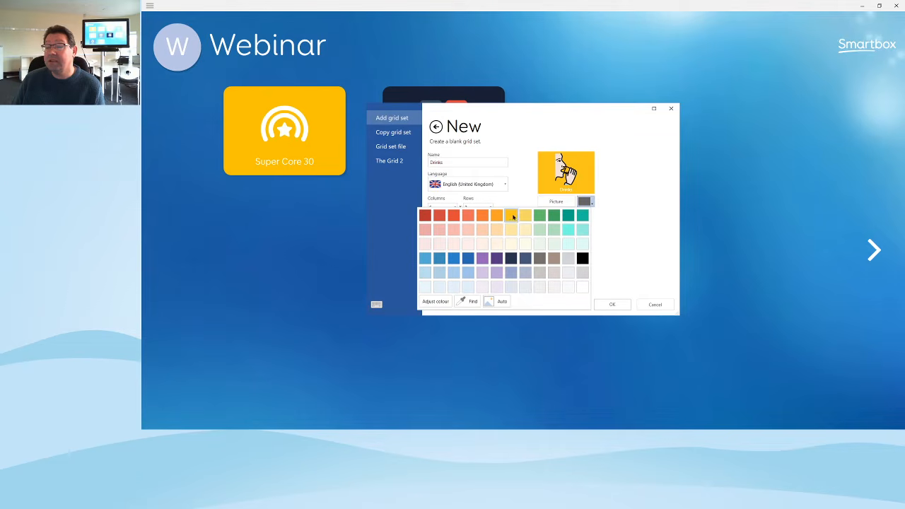
left_click(511, 216)
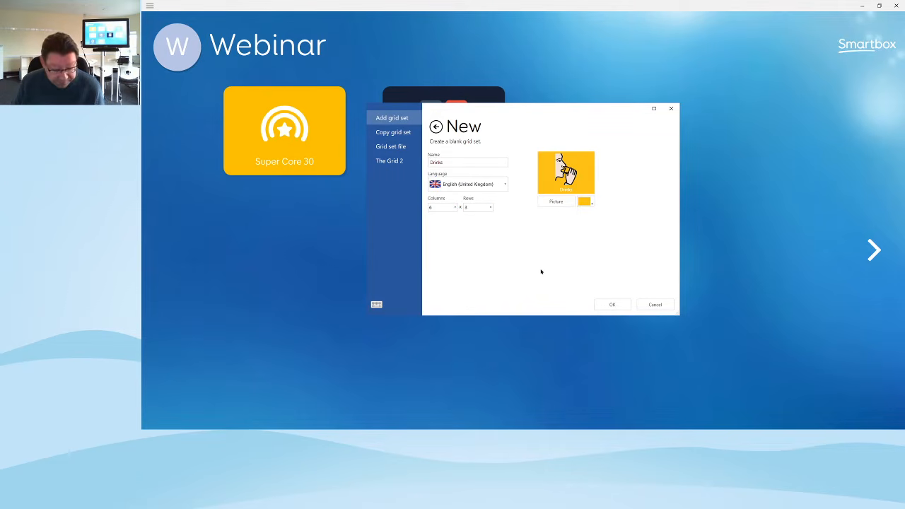
left_click(613, 304)
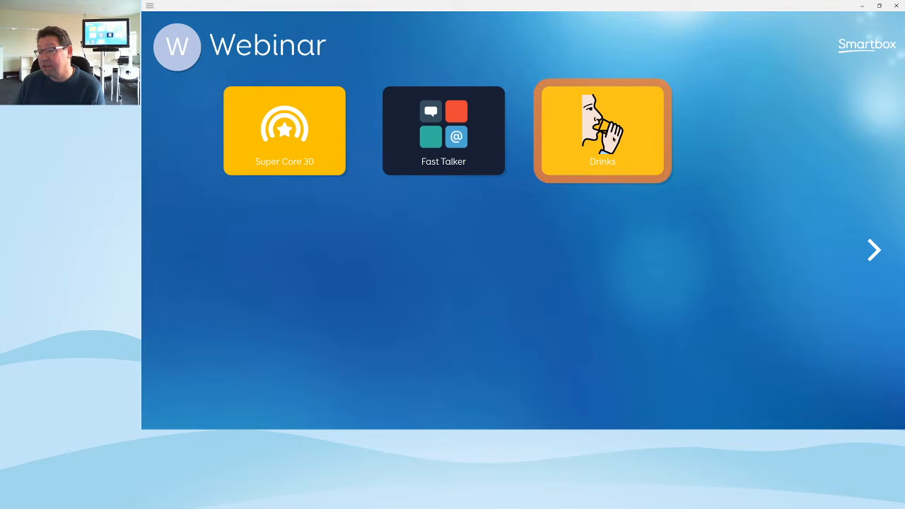
Step: Open the Drinks grid set for grid editing and dismiss the focus assist notification
left_click(614, 140)
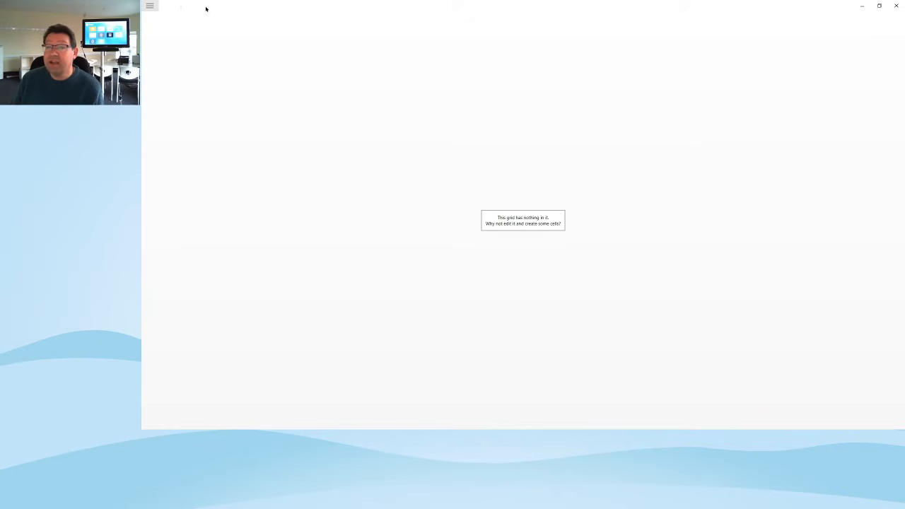
left_click(166, 6)
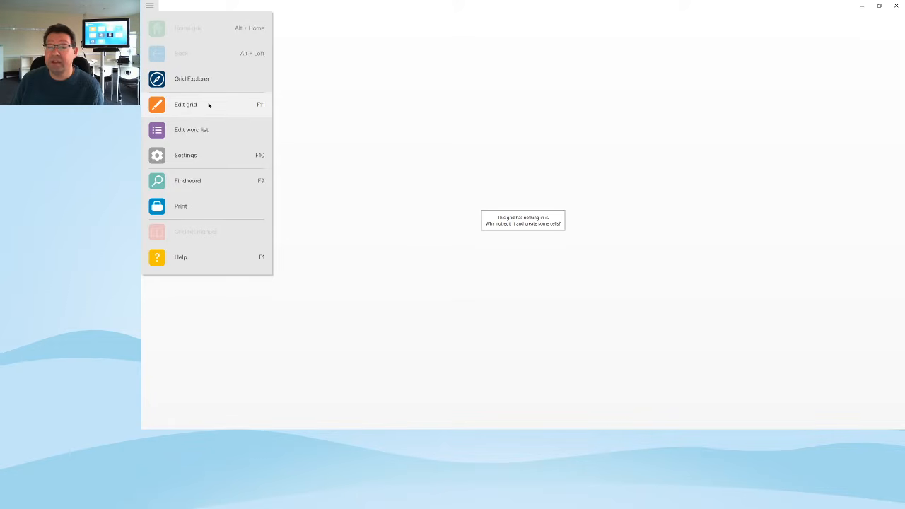
left_click(215, 108)
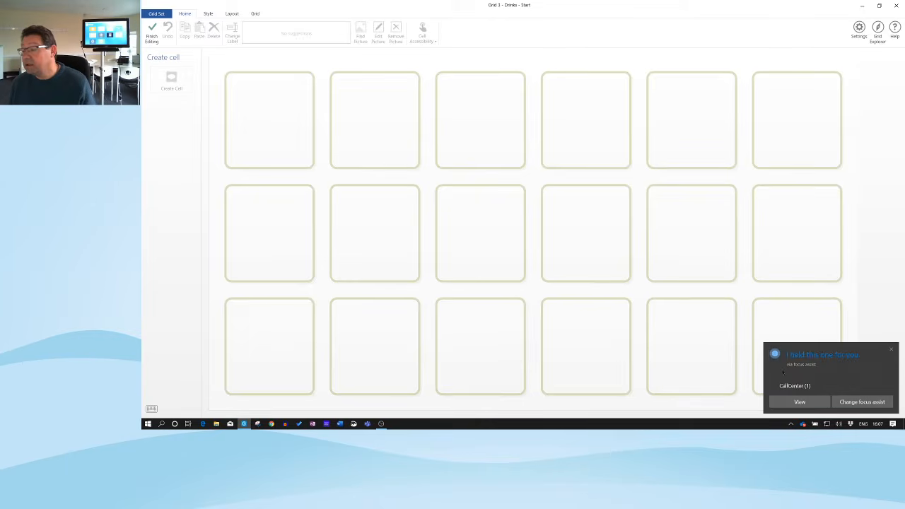
left_click(891, 350)
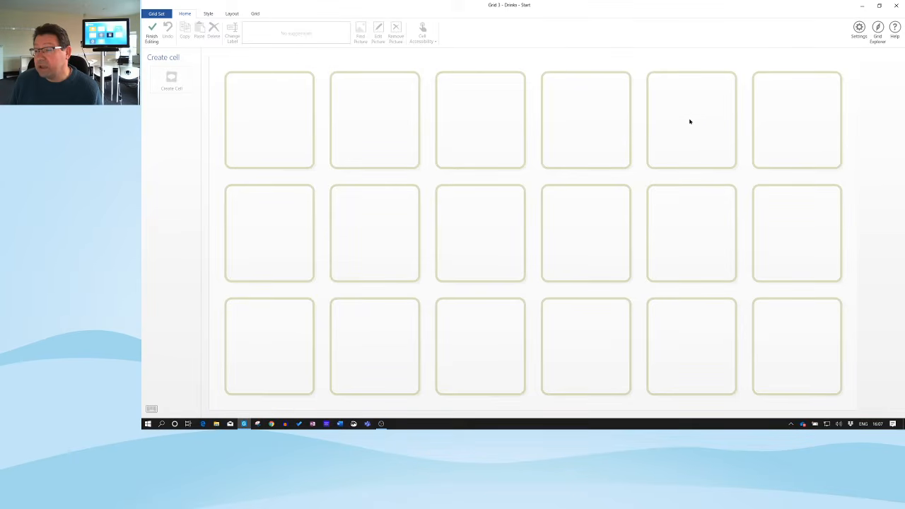
Step: Create a Write cell labelled "coffee" with the steaming cup and pot picture in the fifth column of the first row
left_click(697, 123)
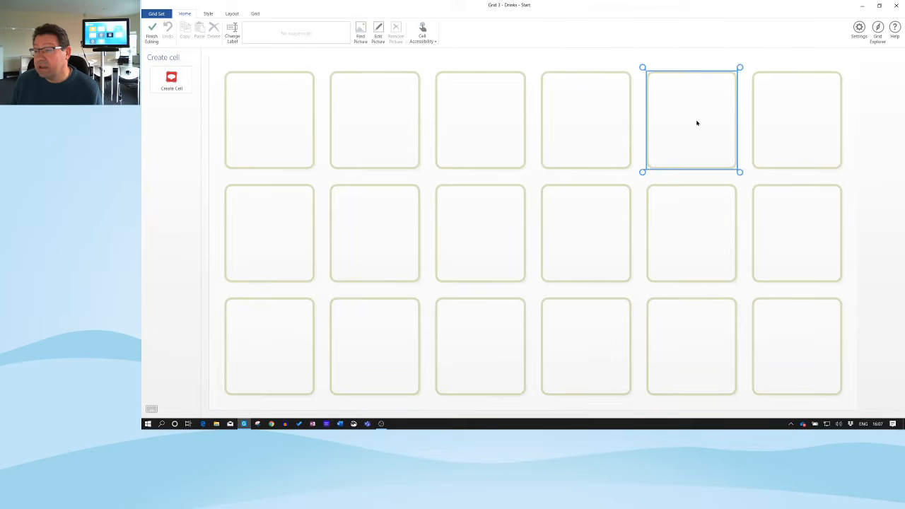
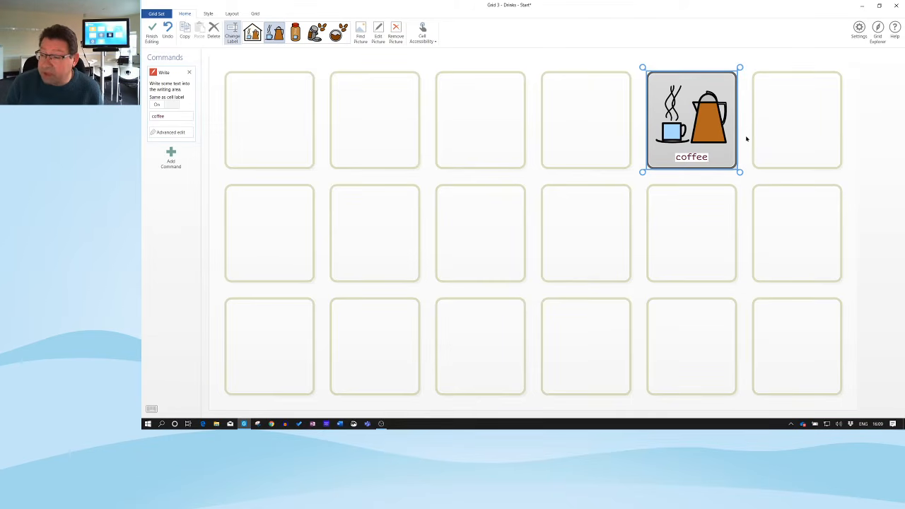
key("Return")
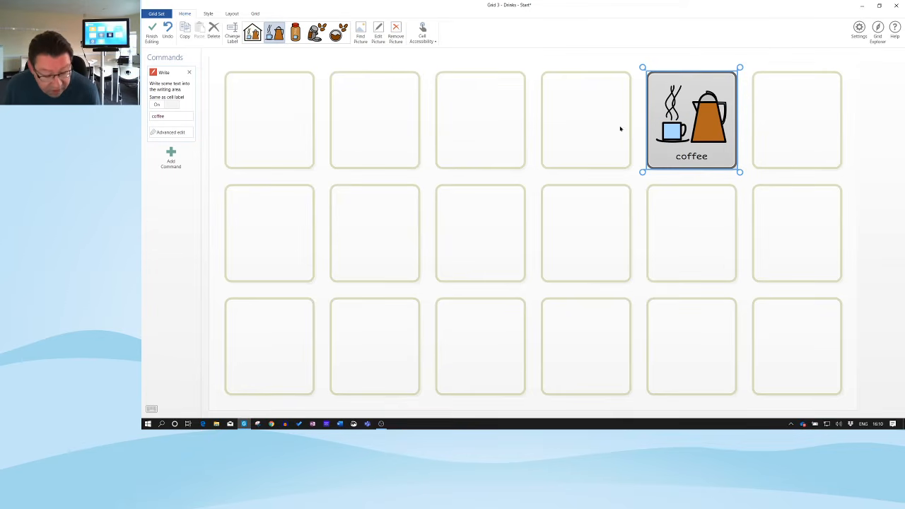
Step: Create a Write cell labelled "cappuccino" in the empty cell directly below coffee
left_click(691, 233)
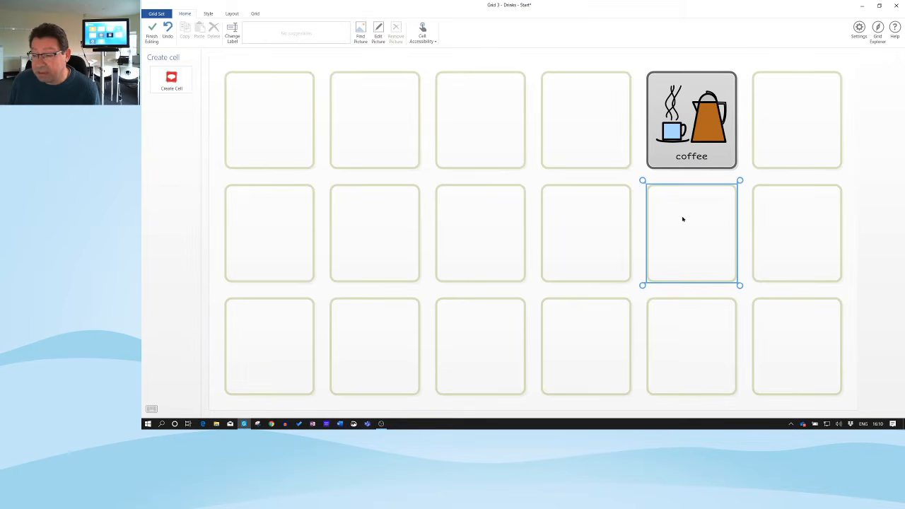
left_click(171, 79)
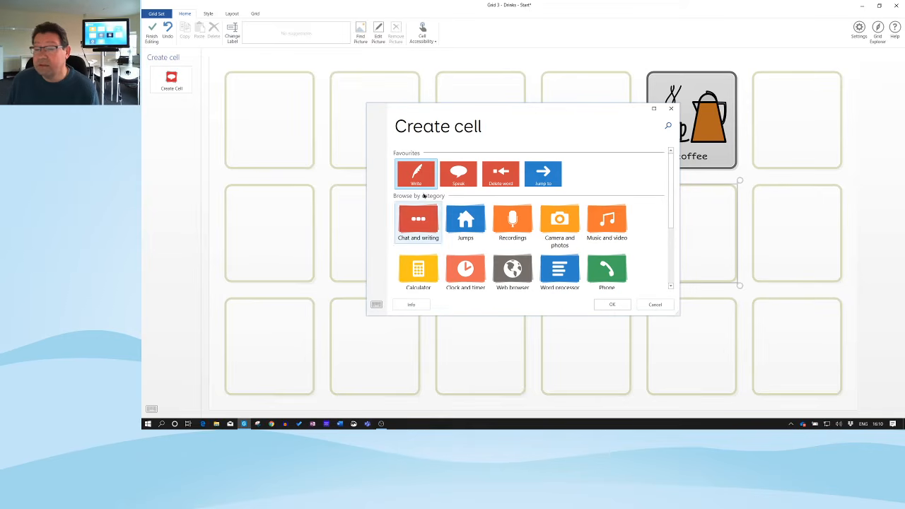
left_click(610, 305)
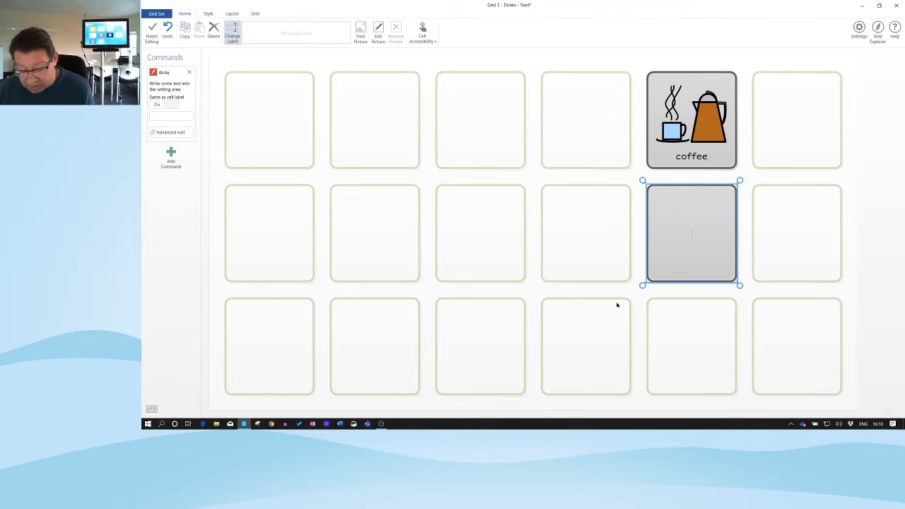
type("c")
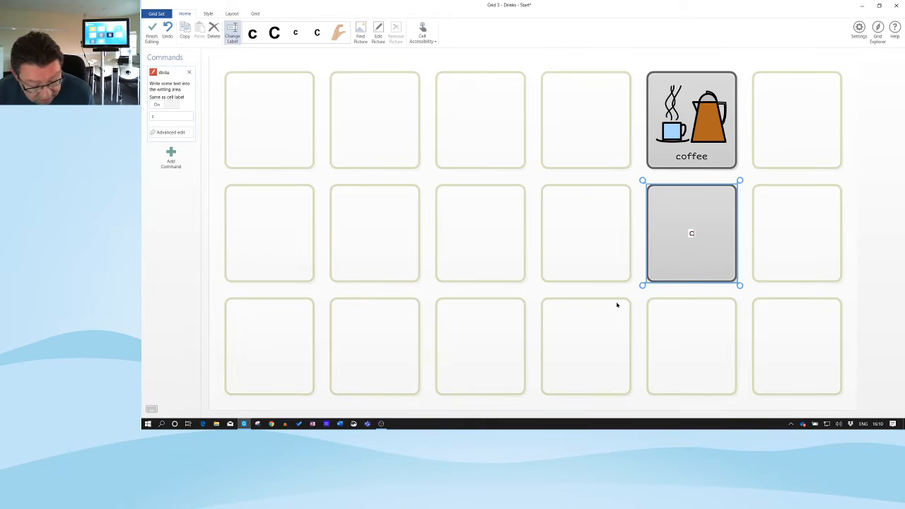
type("a")
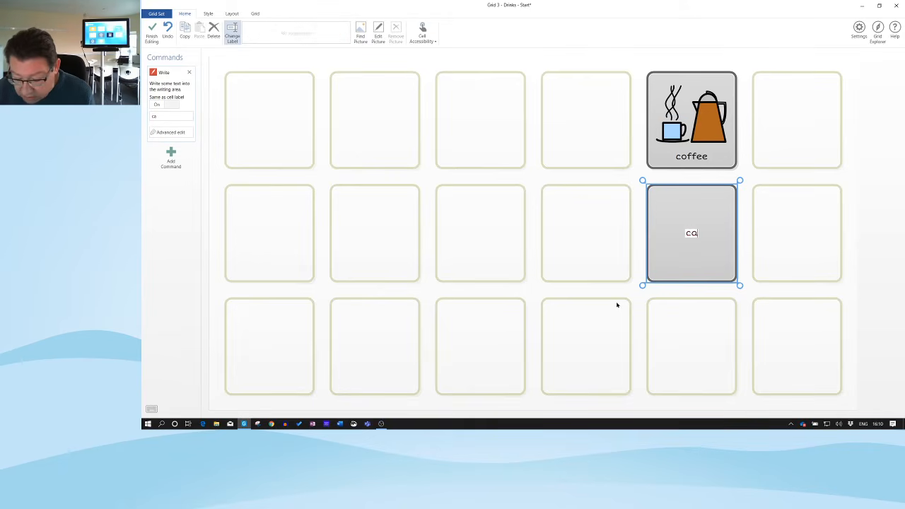
type("ppucc")
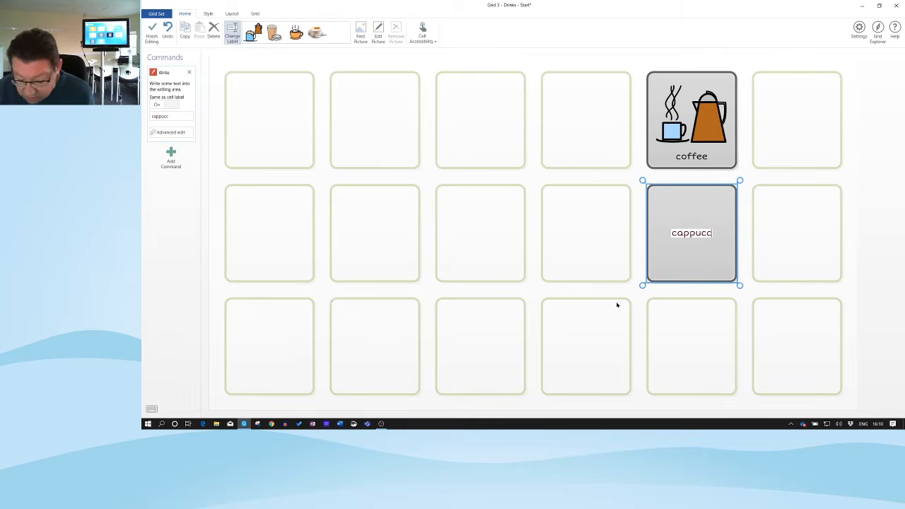
type("ino")
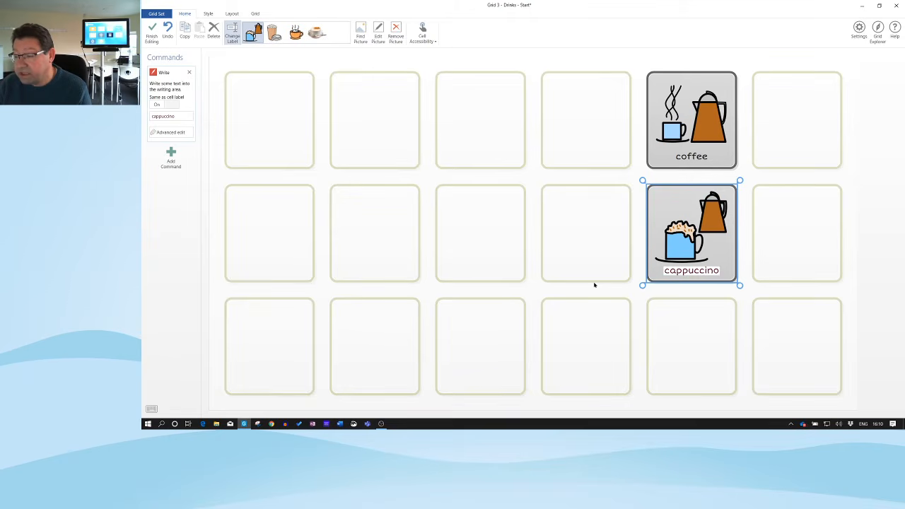
key("Return")
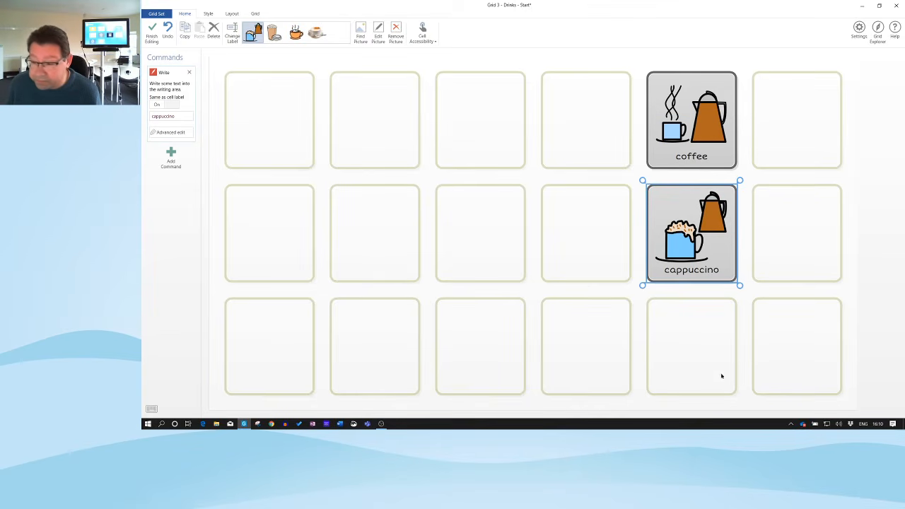
Step: Create a Write cell labelled "tea" in the empty cell directly below cappuccino
left_click(686, 347)
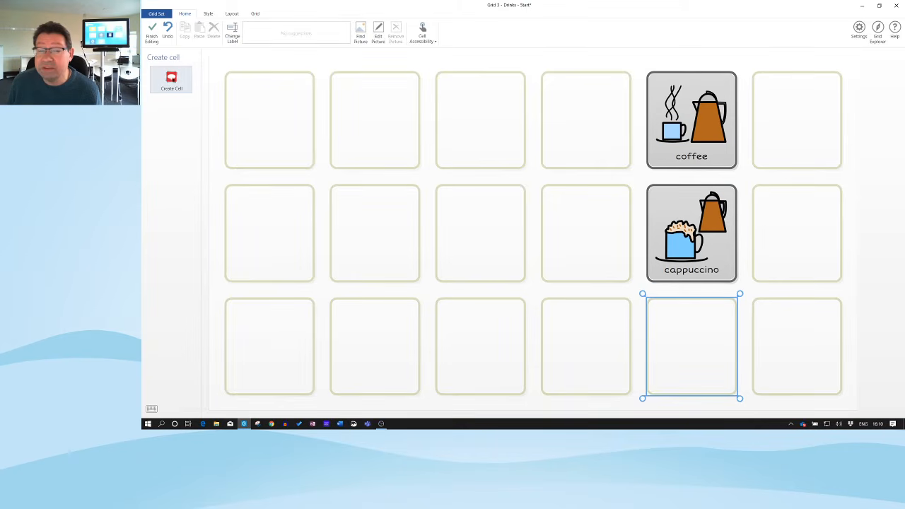
left_click(171, 79)
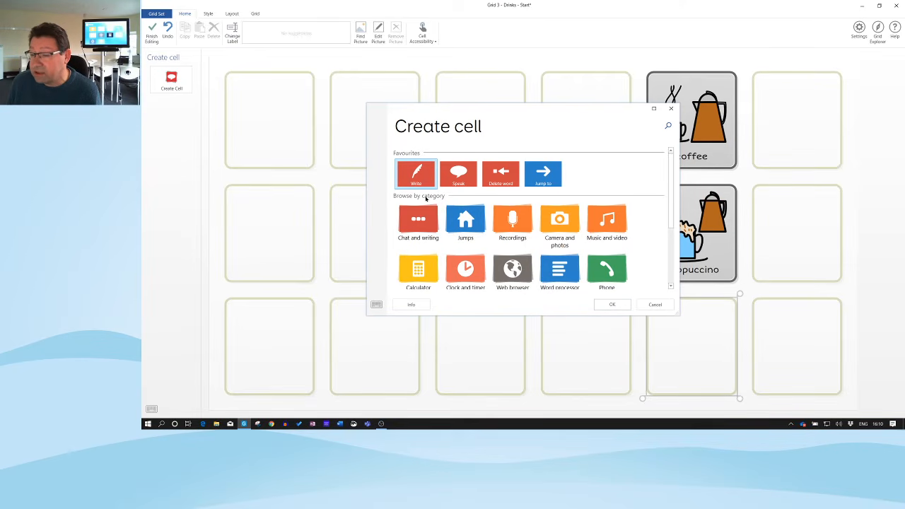
left_click(614, 305)
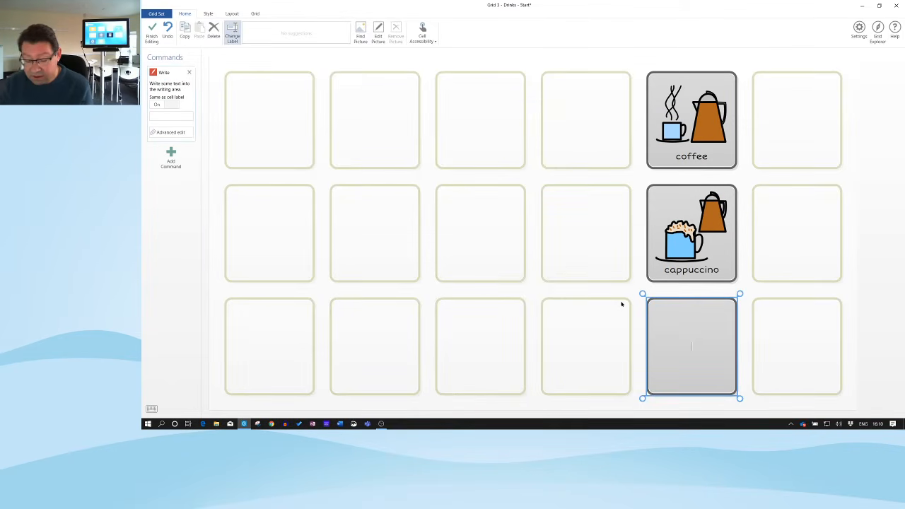
type("tea")
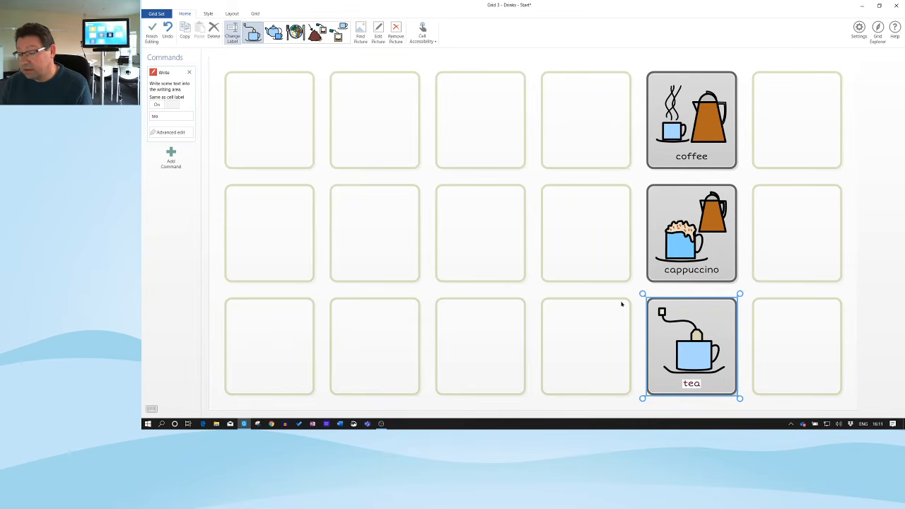
Step: Confirm the tea label and create a Write cell labelled "hot chocolate" in the fourth column of the first row
key("Return")
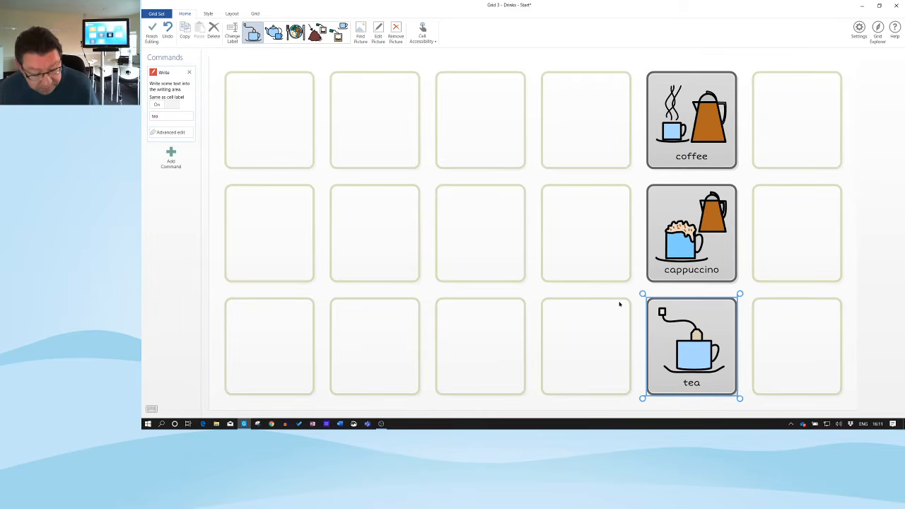
left_click(575, 125)
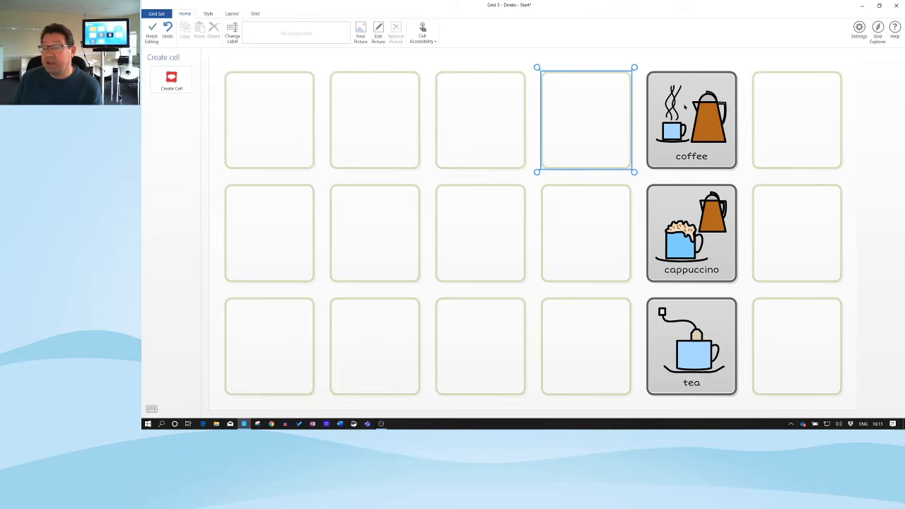
double_click(572, 117)
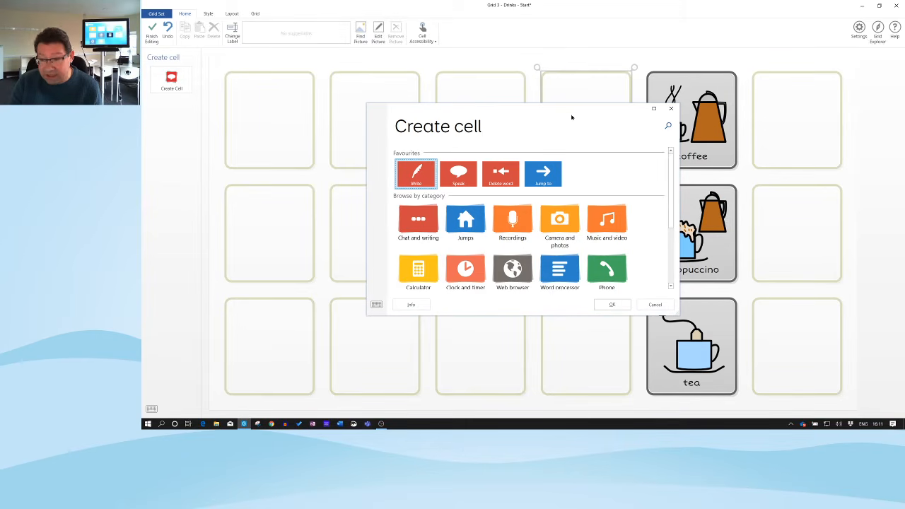
key("Return")
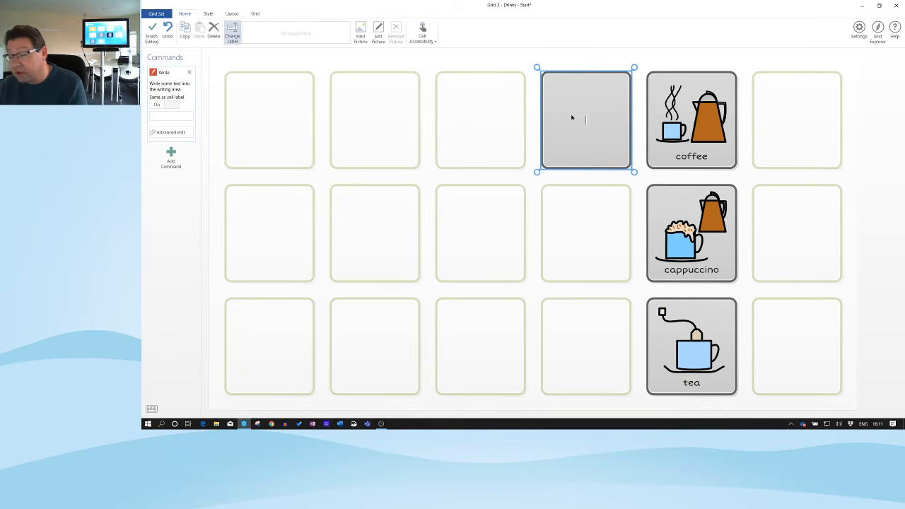
type("hot")
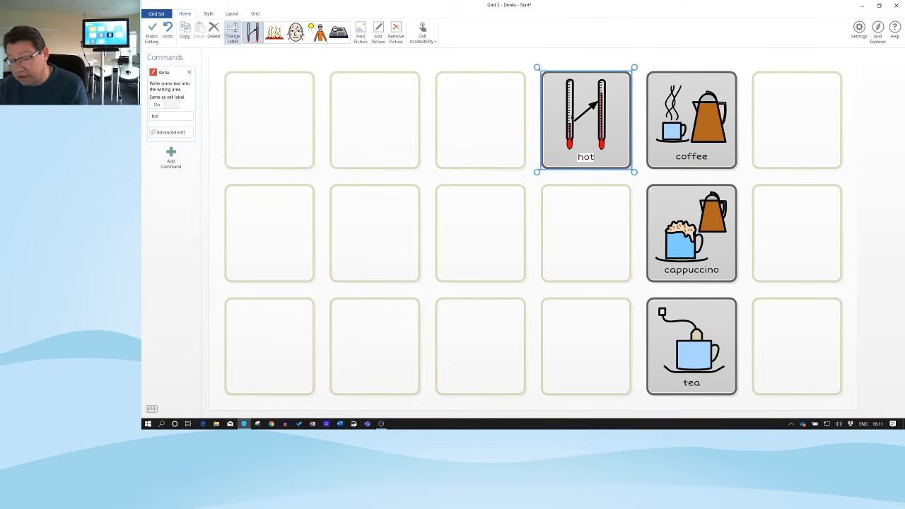
type("ch")
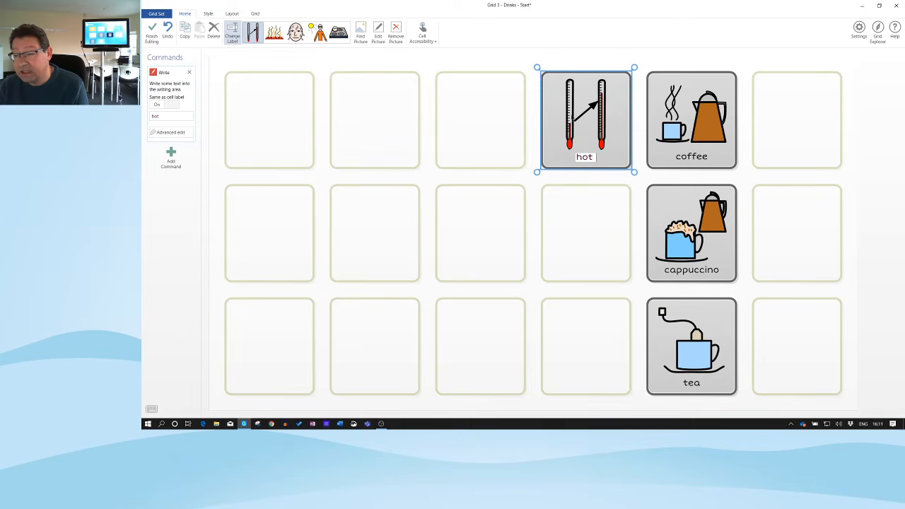
type("o")
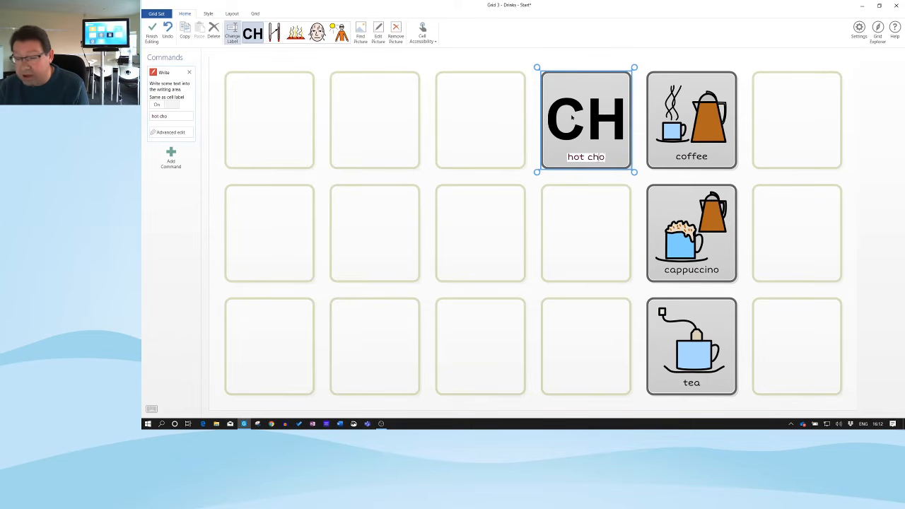
type("colate")
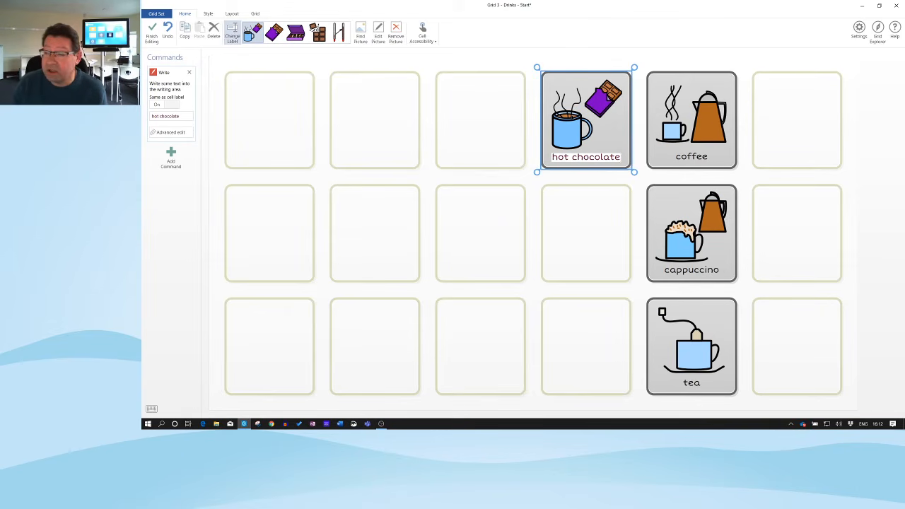
key("Return")
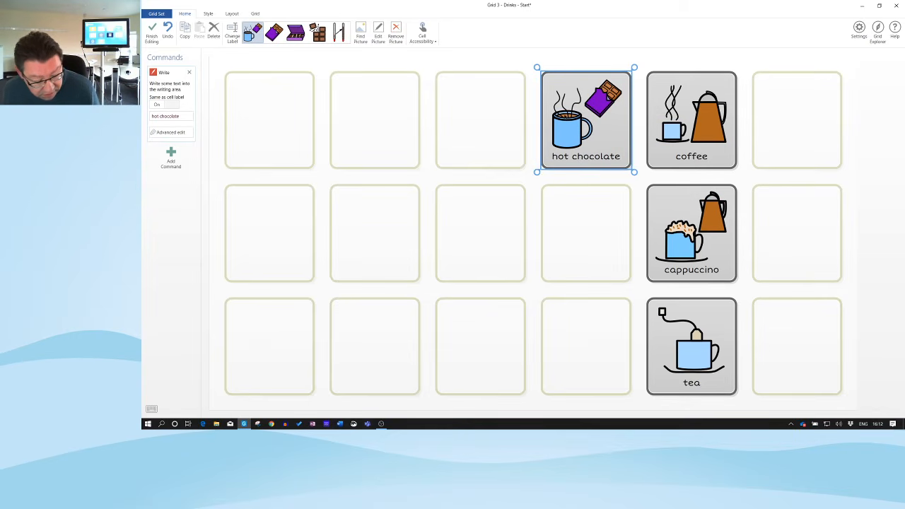
Step: Create a Write cell labelled "latte" in the empty cell directly below hot chocolate
left_click(589, 225)
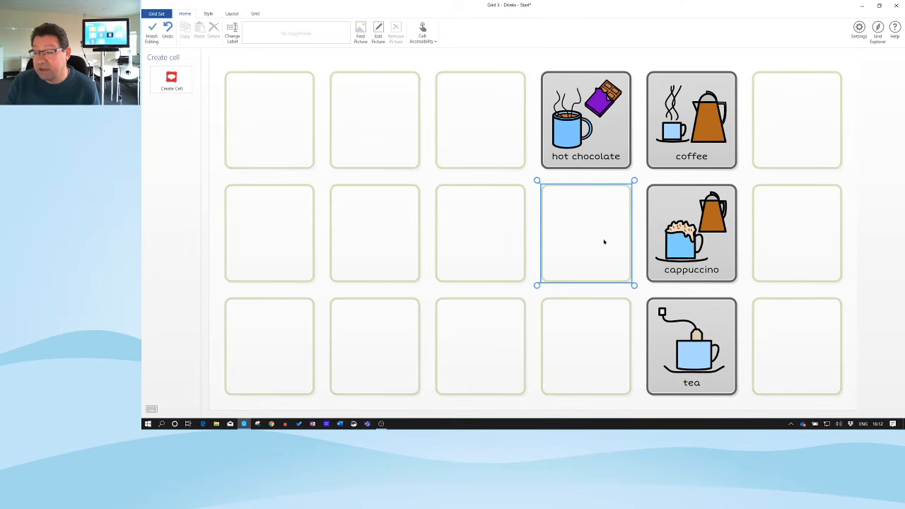
left_click(604, 242)
left_click(604, 241)
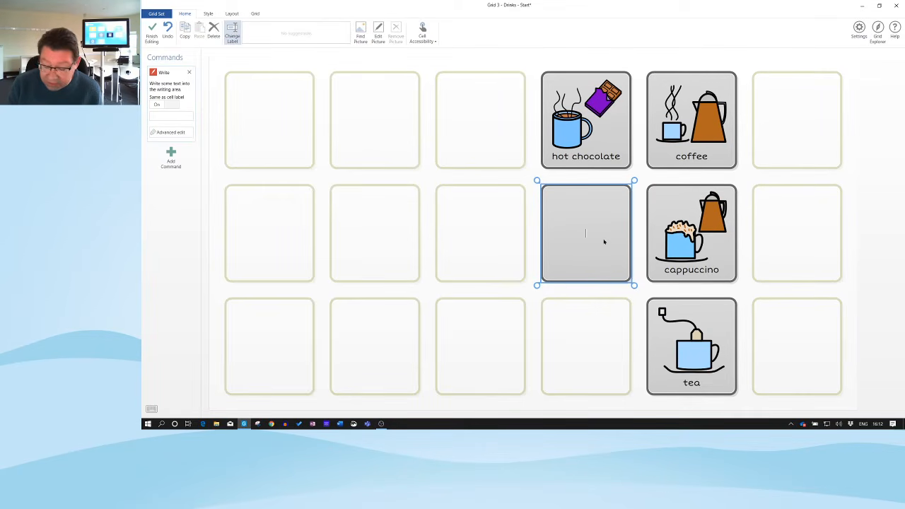
type("latte")
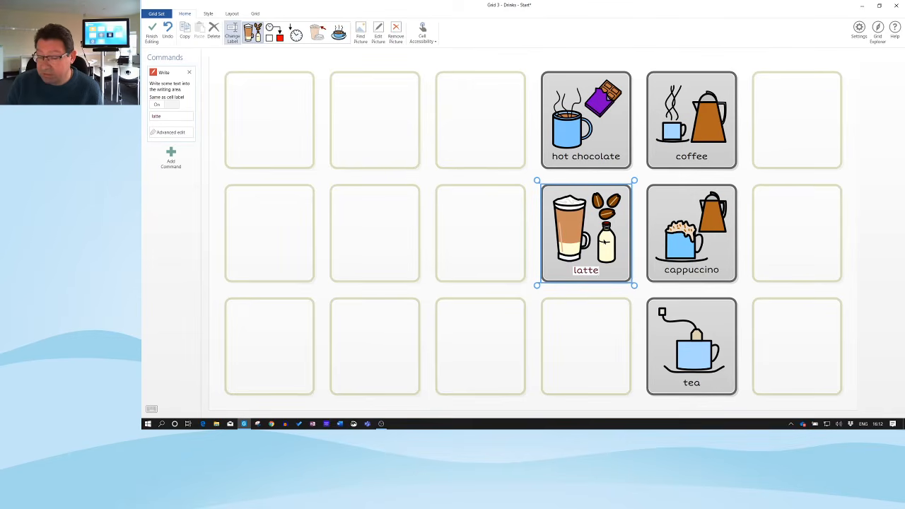
key("Return")
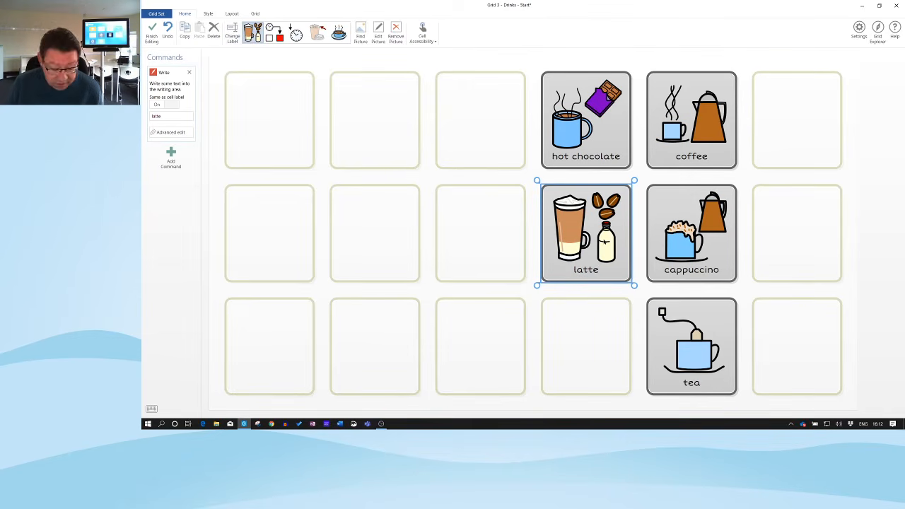
Step: Create a Write cell labelled "loose tea" in the empty cell directly below latte
left_click(584, 349)
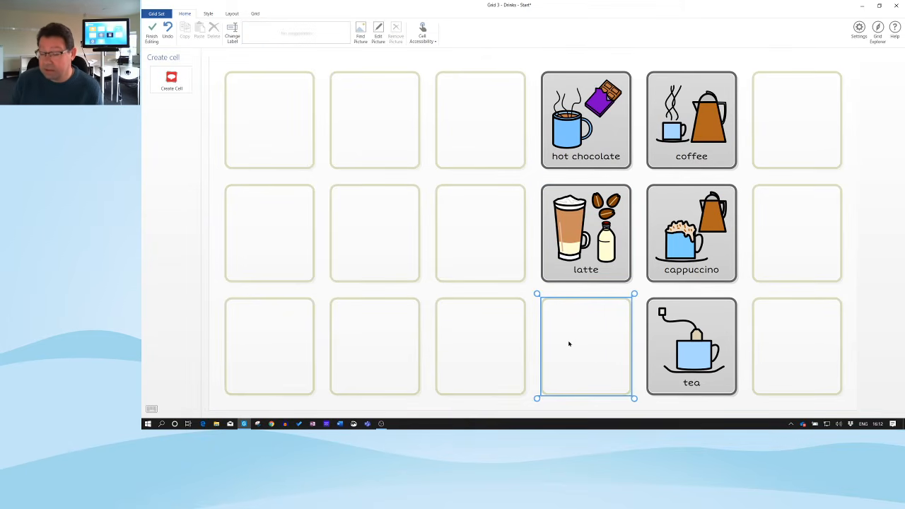
double_click(568, 344)
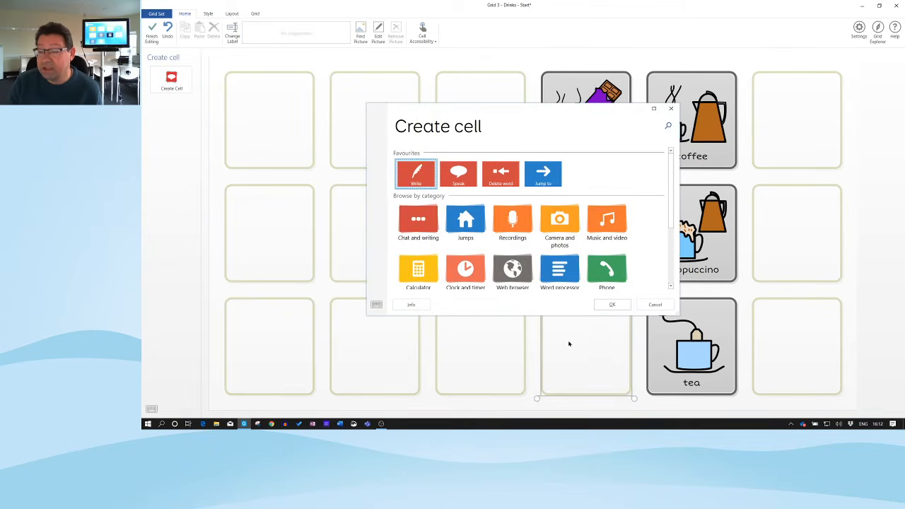
key("Return")
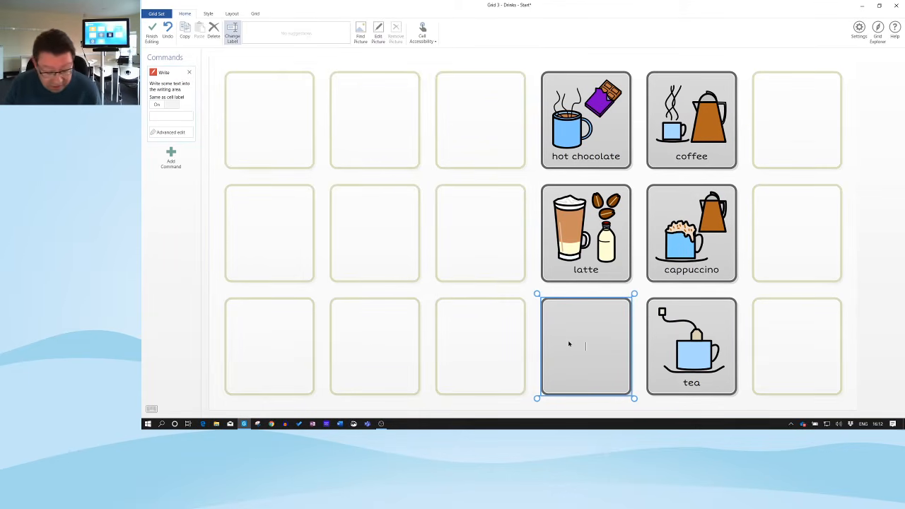
type("loo")
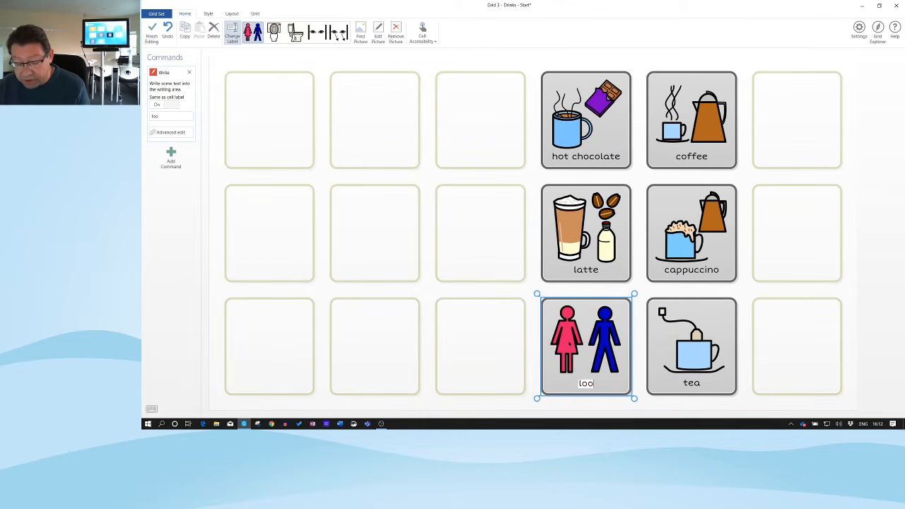
type("se t")
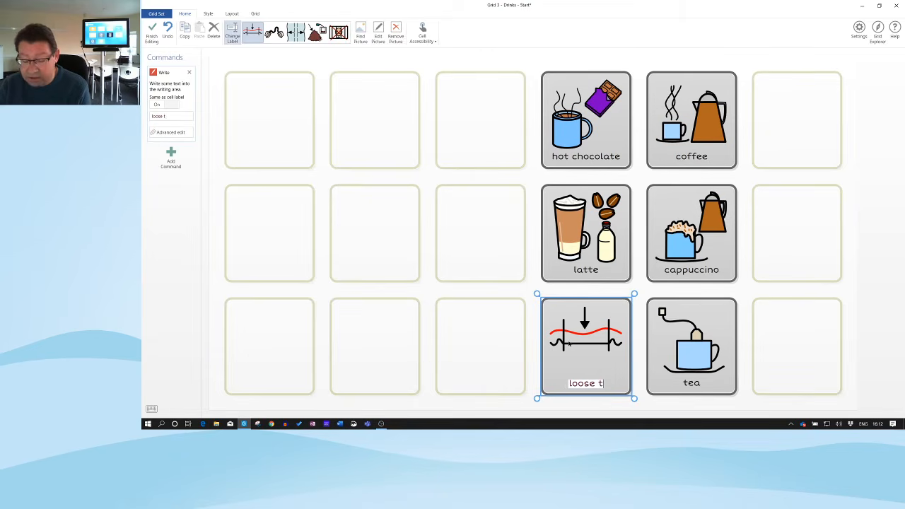
type("ea")
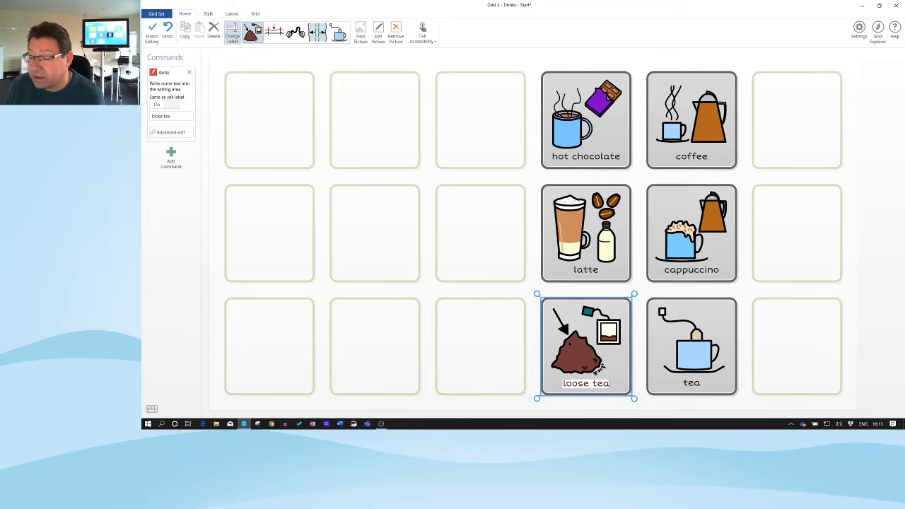
key("Return")
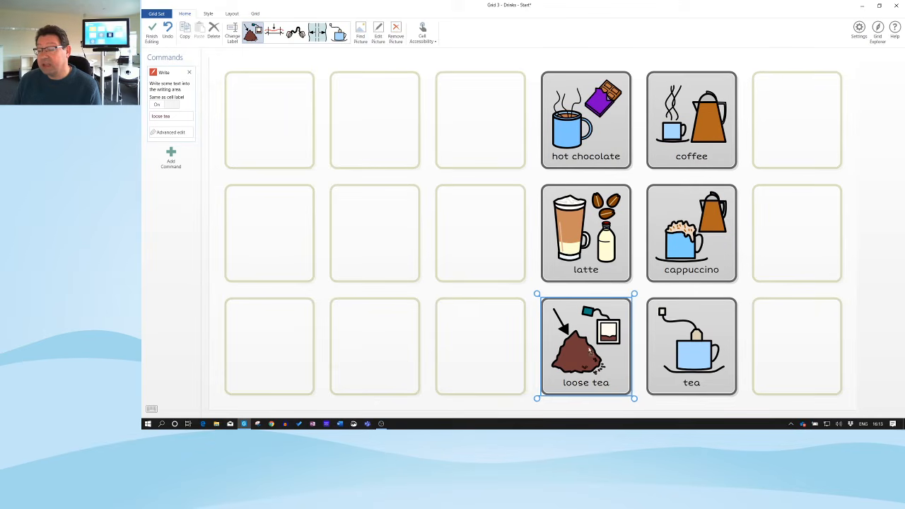
Step: Swap the positions of the loose tea and tea cells in the third row
mouse_move(591, 353)
left_mouse_down()
mouse_move(486, 357)
mouse_move(586, 342)
left_mouse_up()
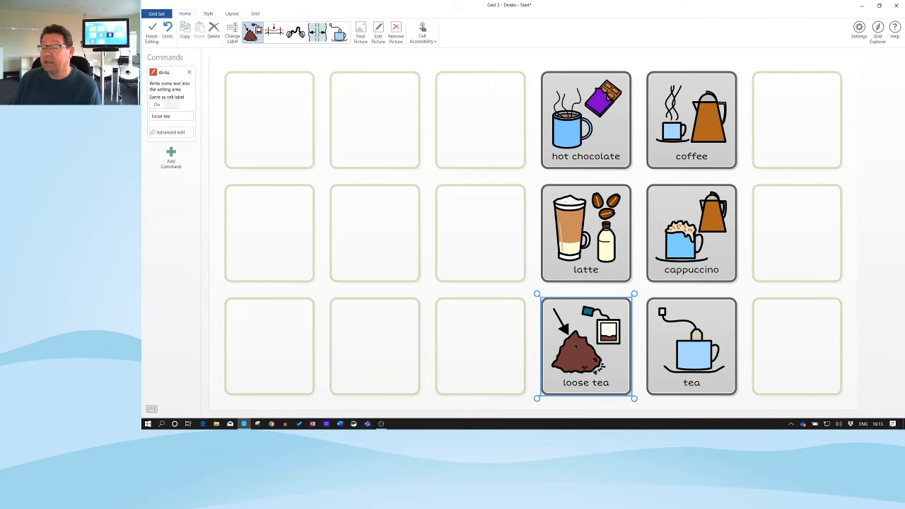
left_click_drag(576, 348, 683, 343)
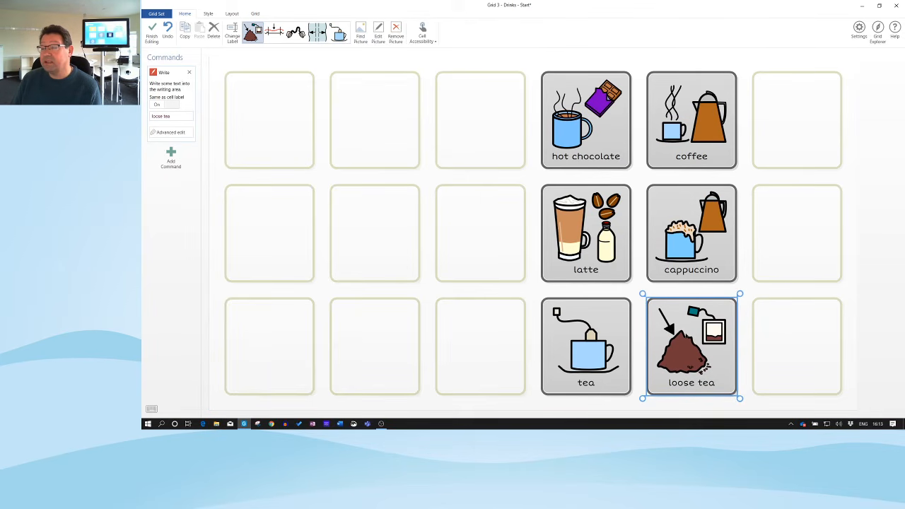
Step: Swap the tea cell with the coffee cell in the first row and undo that swap
left_click(584, 352)
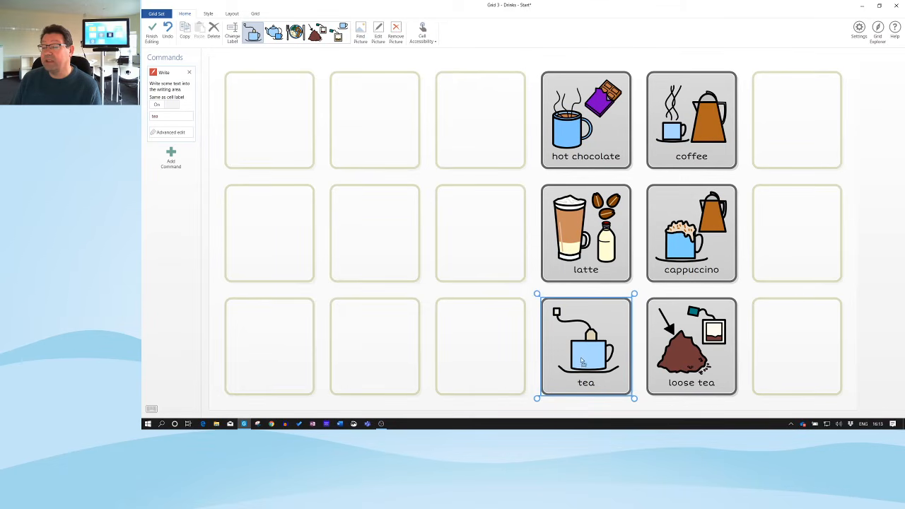
left_click_drag(576, 362, 692, 130)
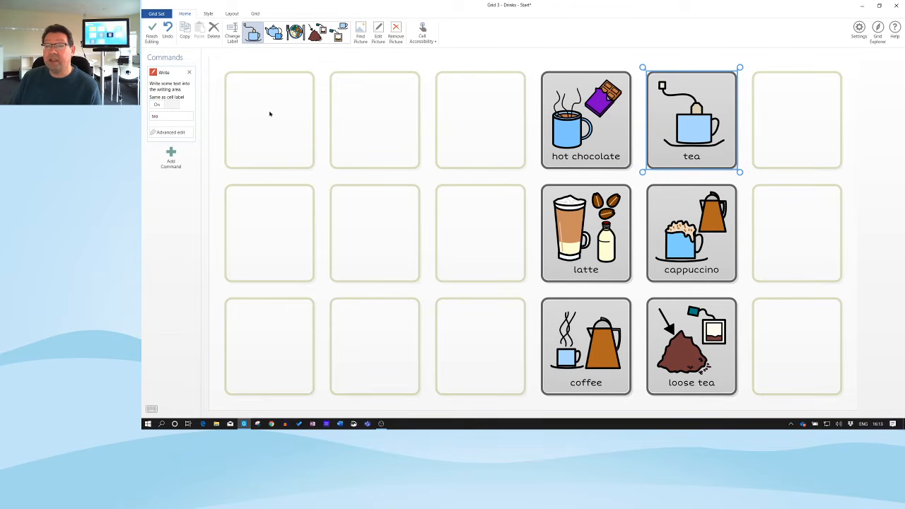
left_click(167, 29)
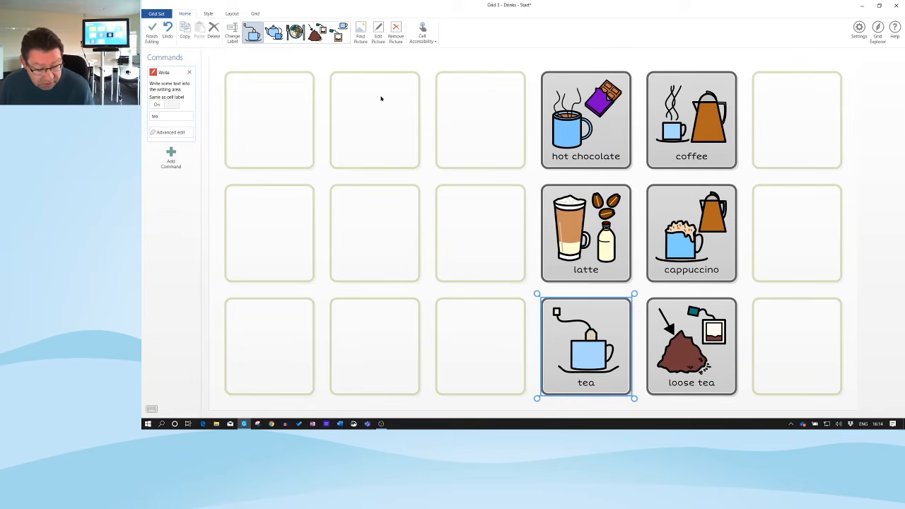
Step: Create a Write cell labelled "espresso" in the third column of the third row, beside tea
left_click(485, 351)
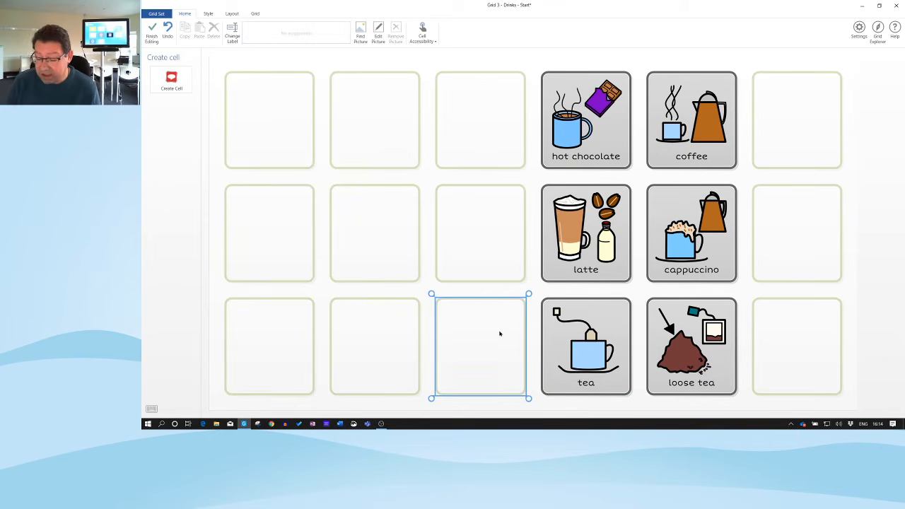
left_click(499, 334)
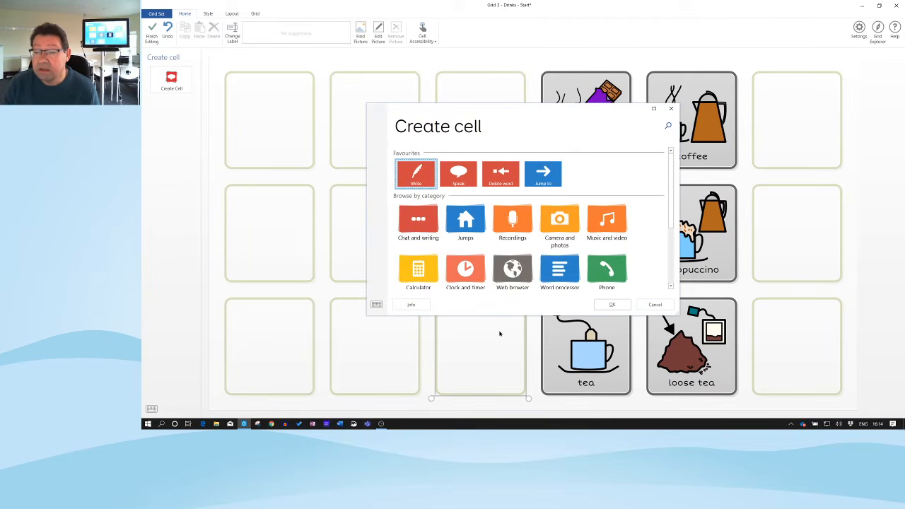
key("Return")
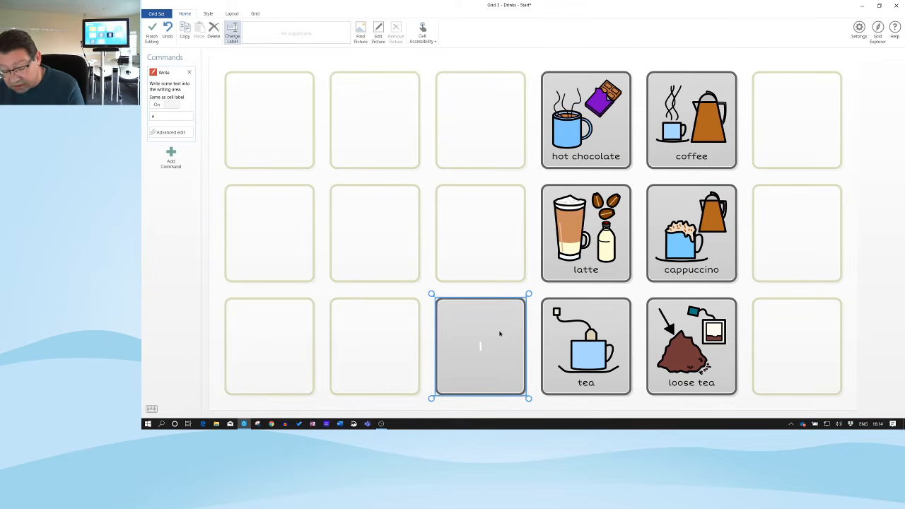
type("es")
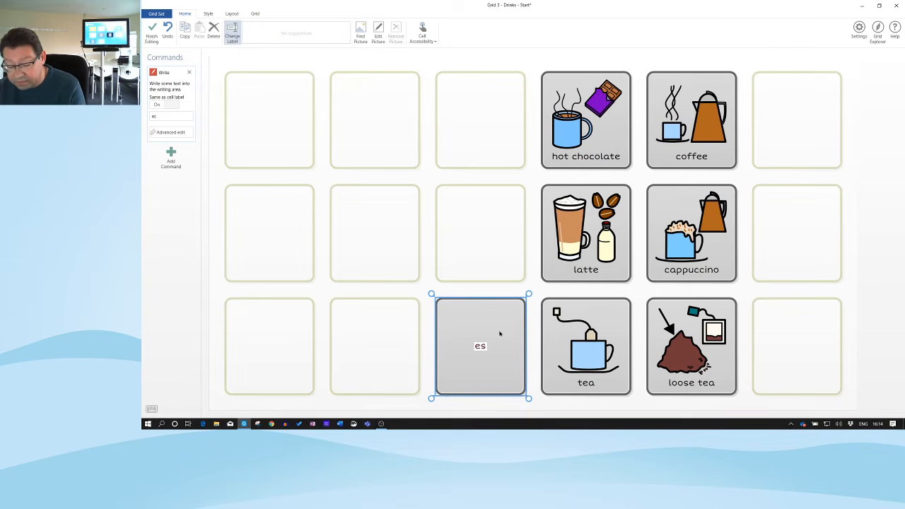
type("presso")
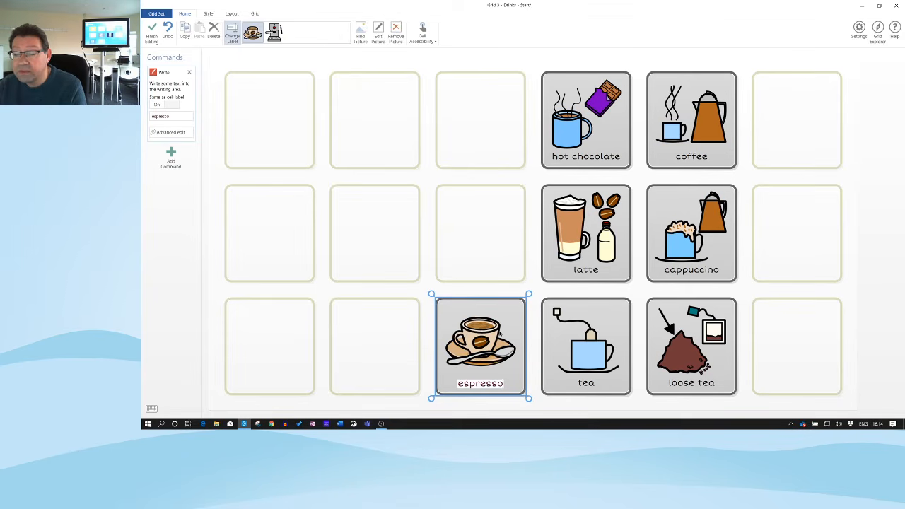
key("Return")
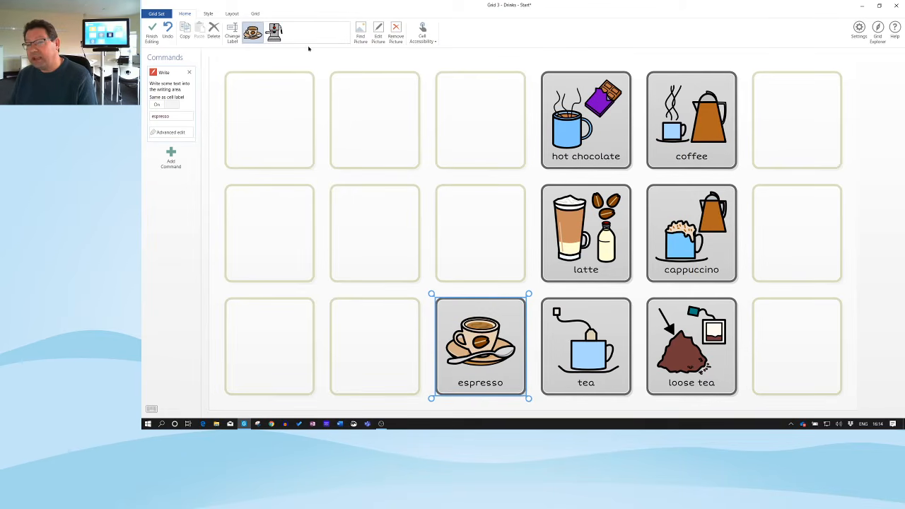
Step: Look through the symbol categories available when finding a picture for the espresso cell
left_click(360, 37)
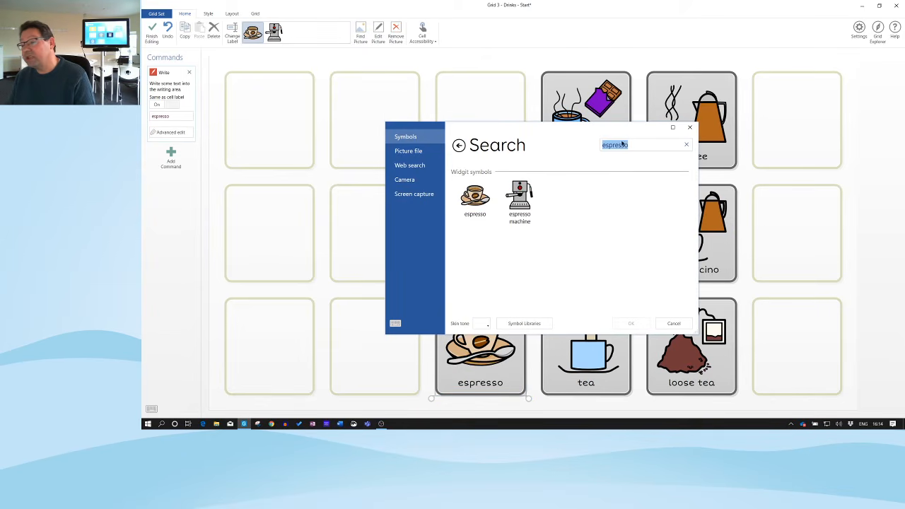
left_click(459, 145)
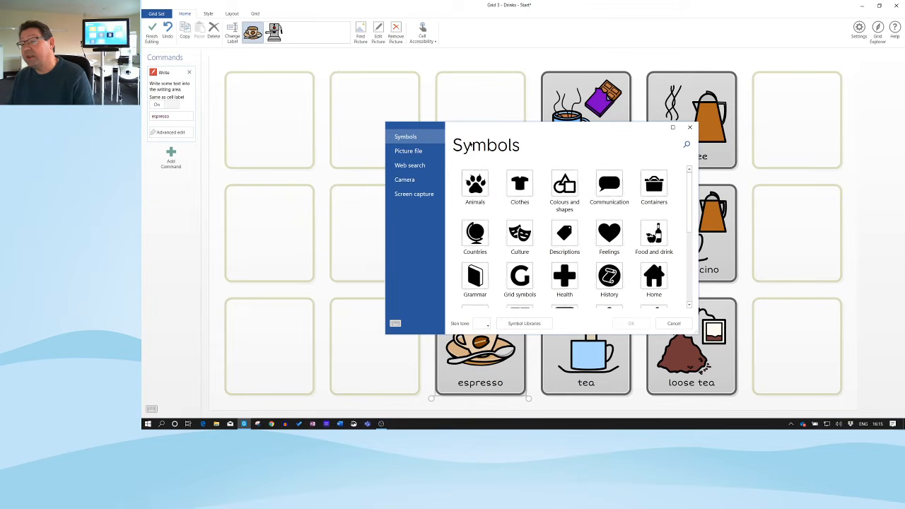
scroll(520, 182, "down", 3)
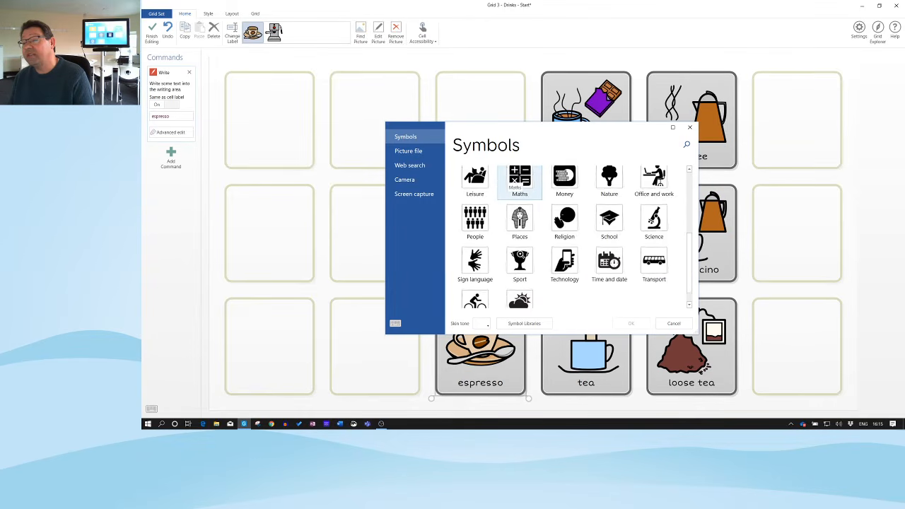
scroll(519, 182, "up", 3)
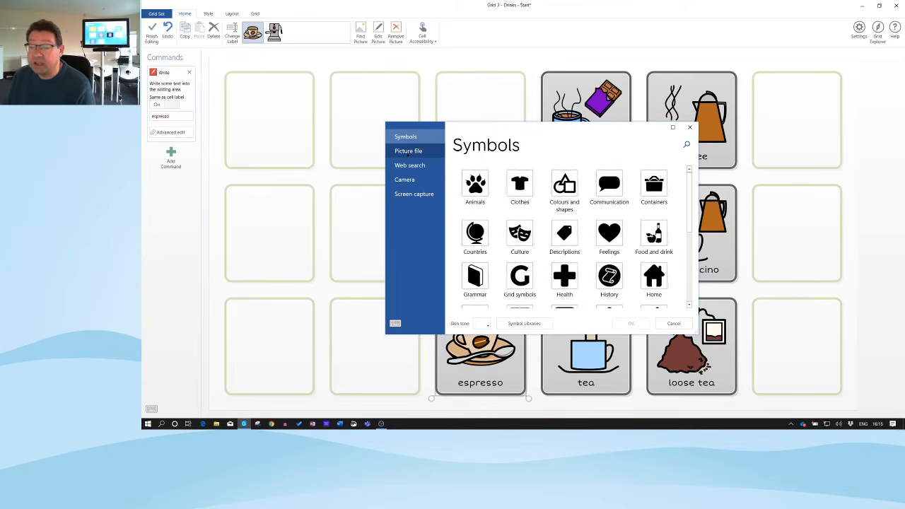
Step: View the Picture file source by browsing the Pictures folder, and leave the espresso cell's picture search without choosing a file
left_click(413, 153)
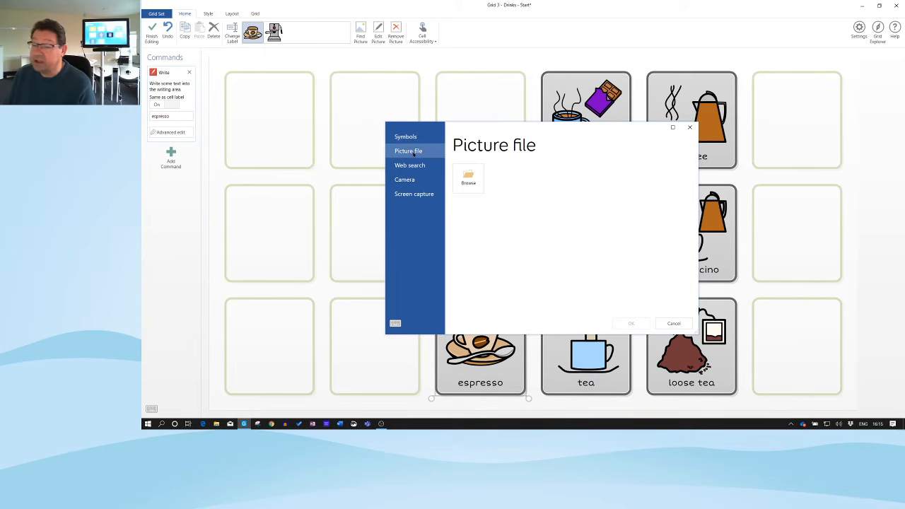
left_click(476, 184)
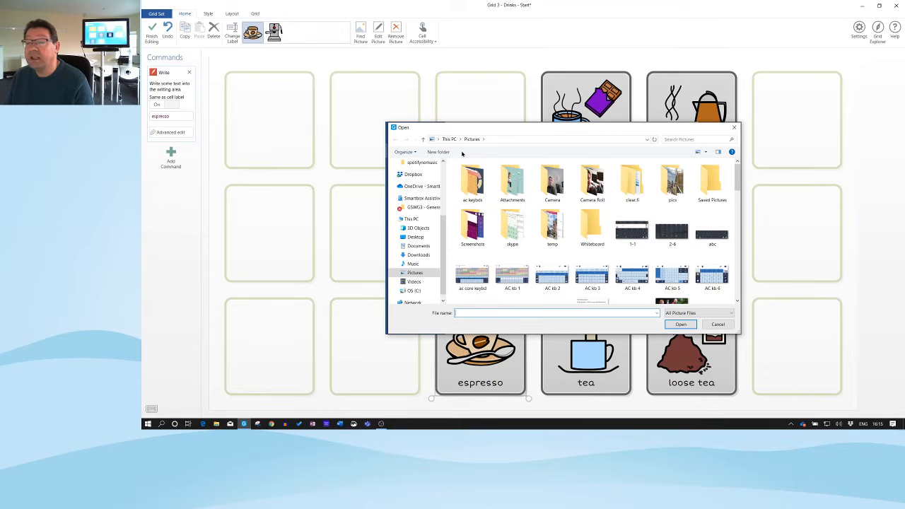
left_click(717, 324)
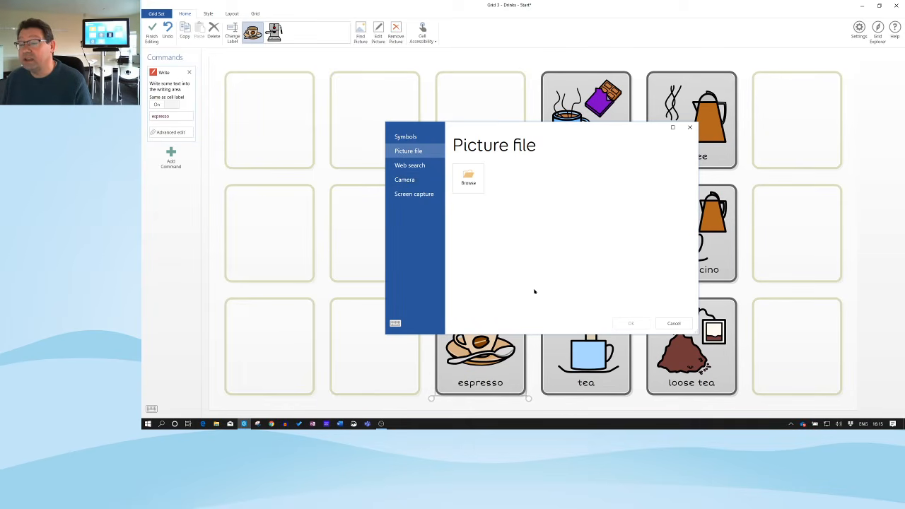
left_click(676, 323)
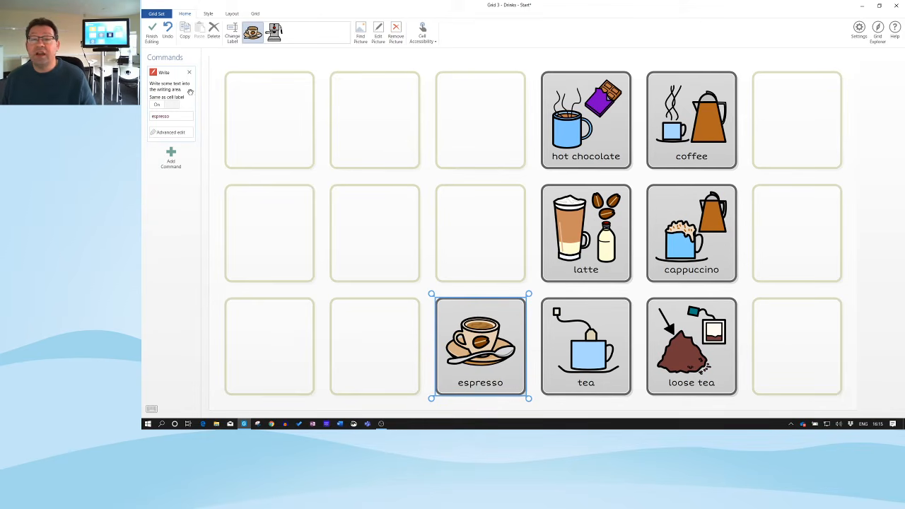
Step: Finish editing, save the changes to the Drinks grid set, and try out the latte cell
left_click(151, 31)
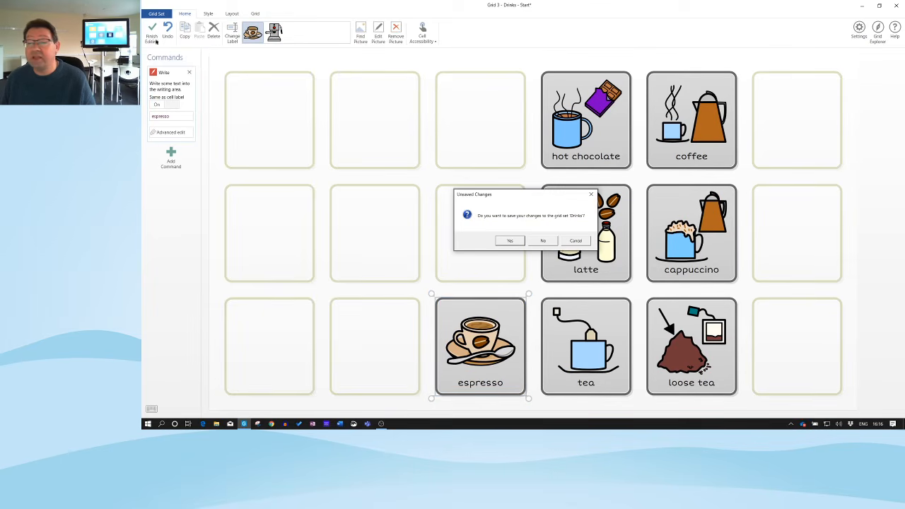
left_click(510, 240)
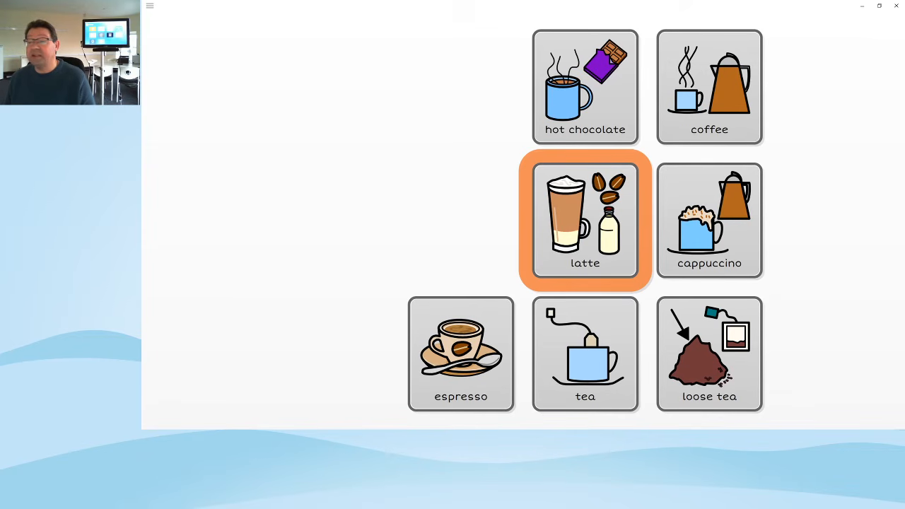
left_click(581, 224)
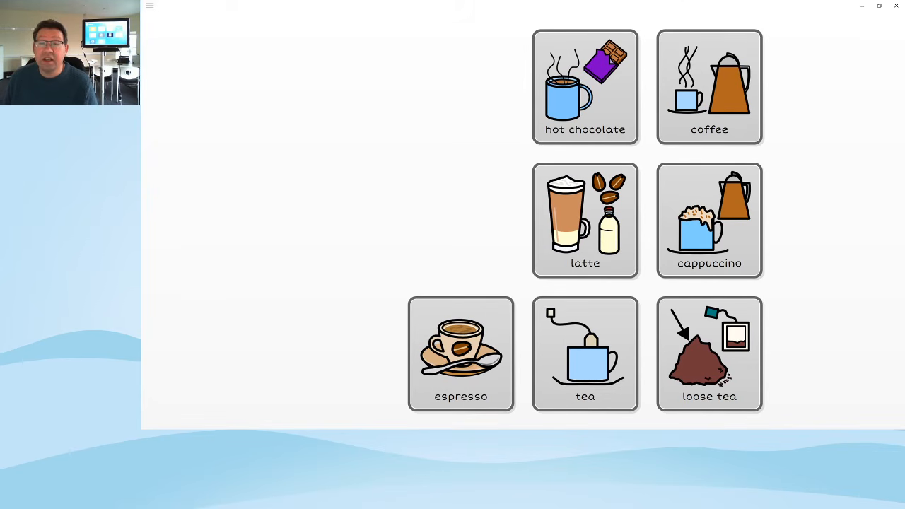
Step: Reopen the grid for editing and create a Write cell labelled "I" in the first row's first column, with the self-pointing person picture
left_click(149, 5)
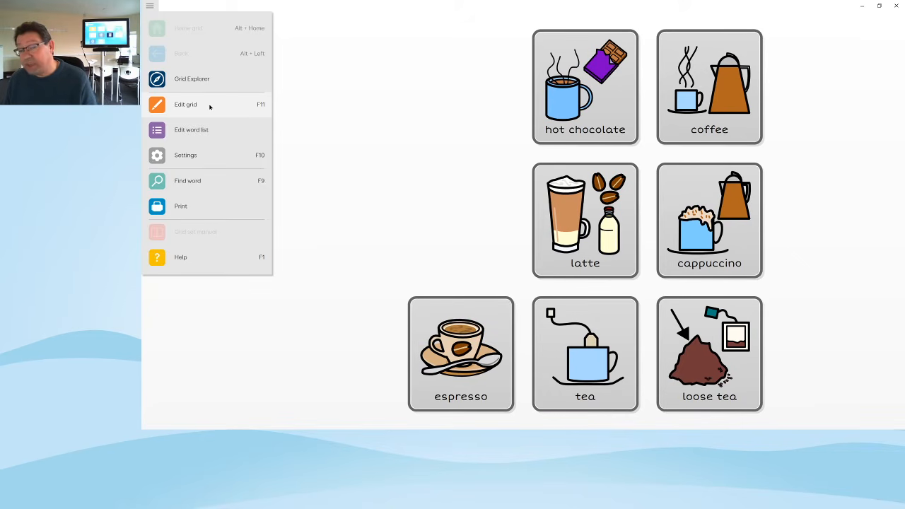
left_click(227, 105)
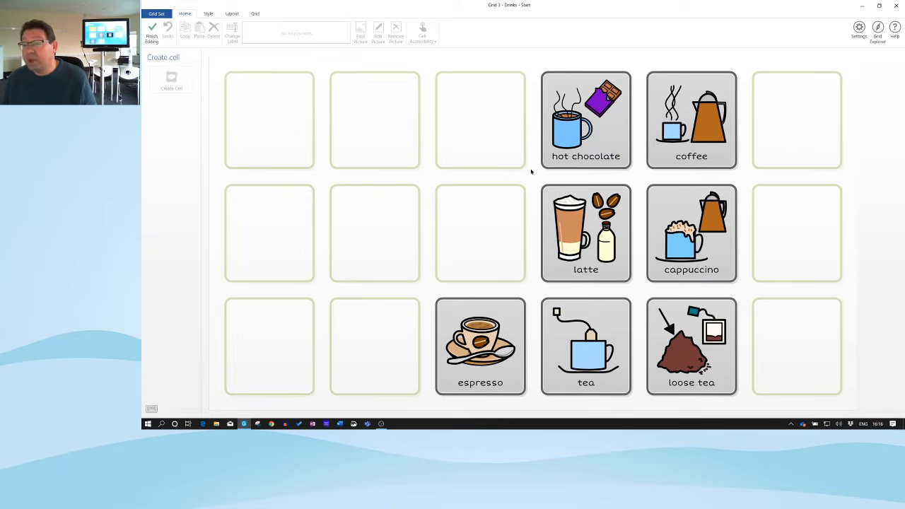
left_click(270, 123)
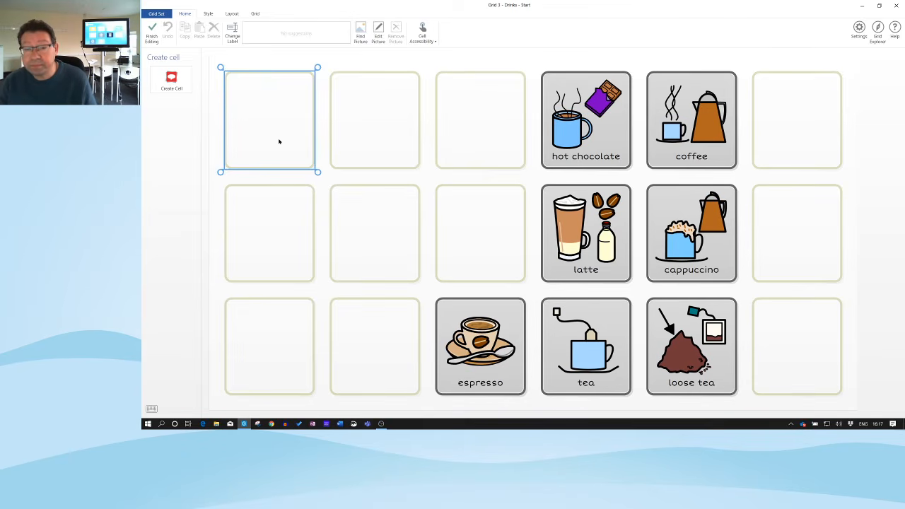
key("Return")
key("Return")
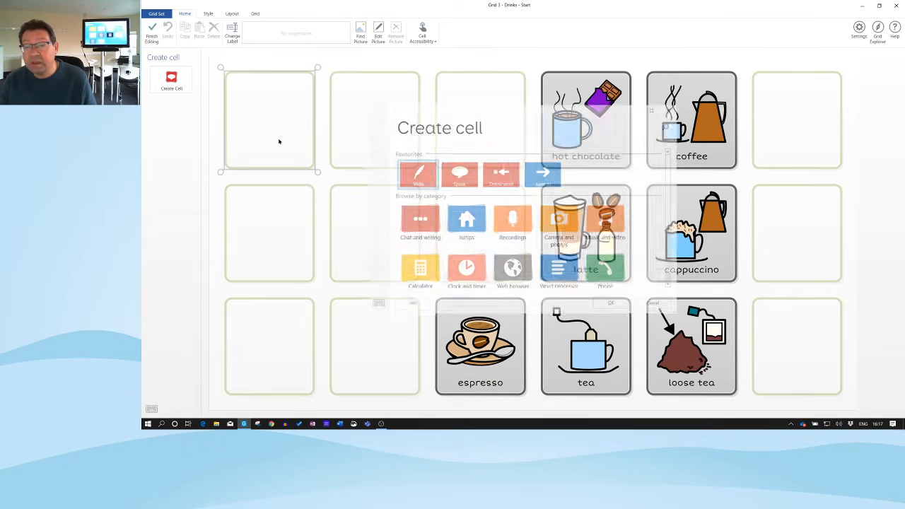
type("I")
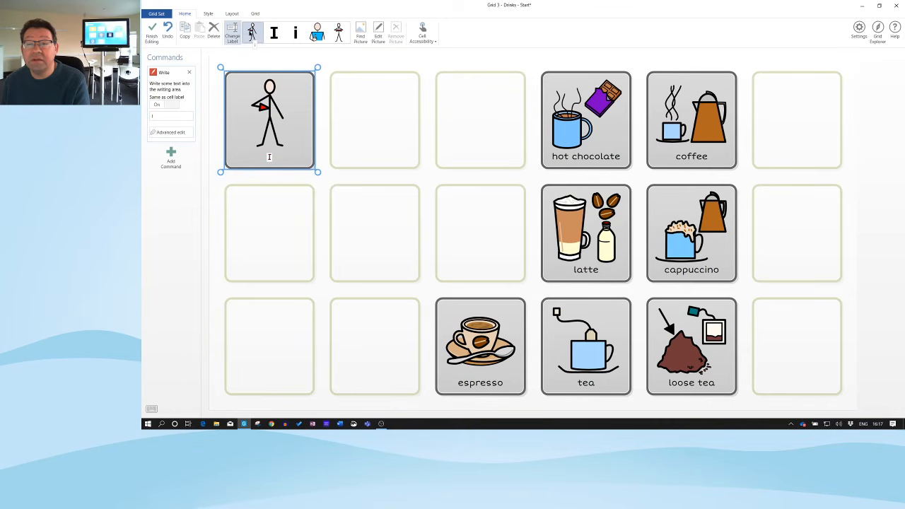
left_click(253, 34)
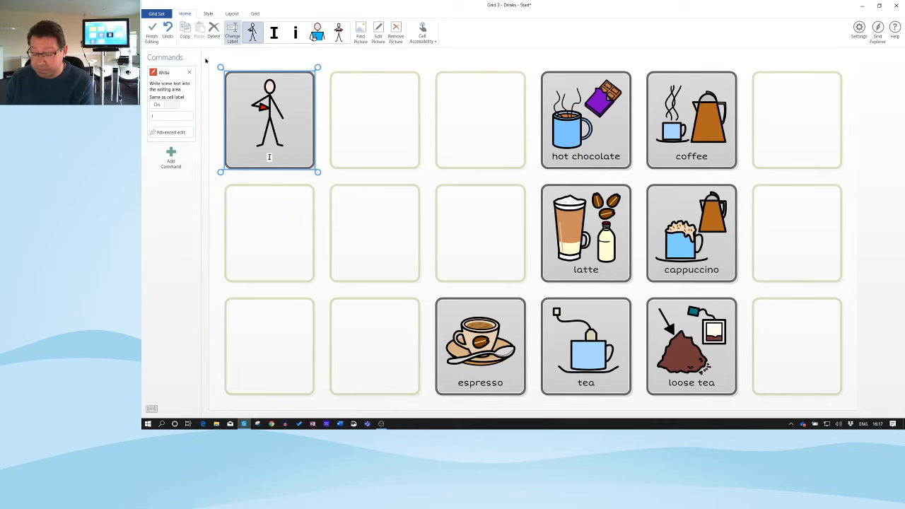
Step: Create a Write cell labelled "you" in the empty cell directly below I
left_click(275, 226)
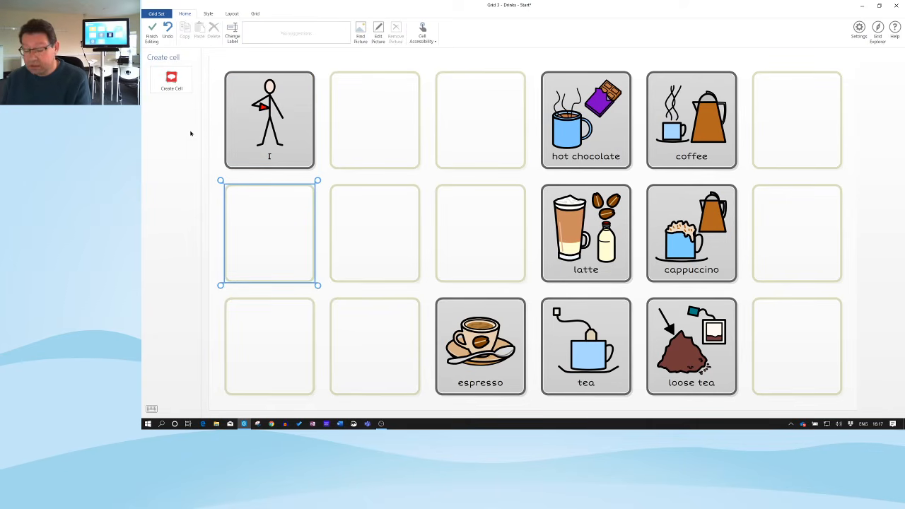
key("Return")
key("Return")
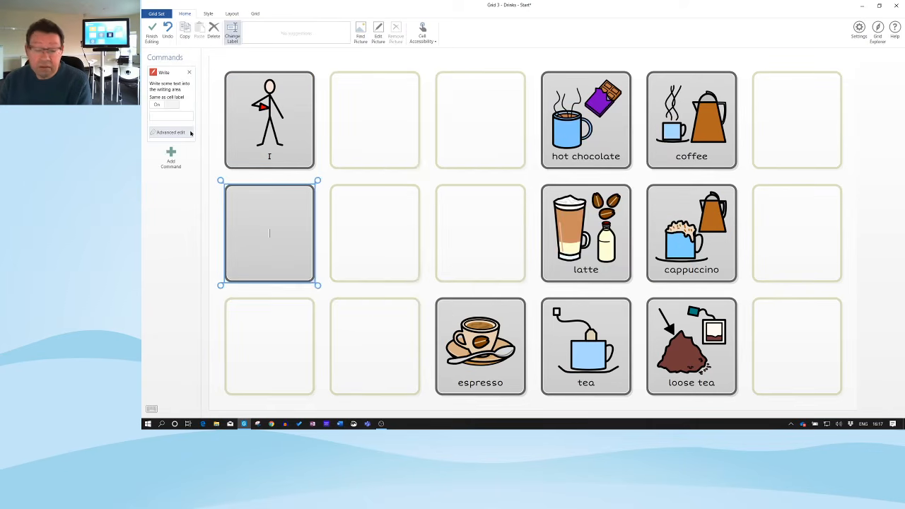
type("you")
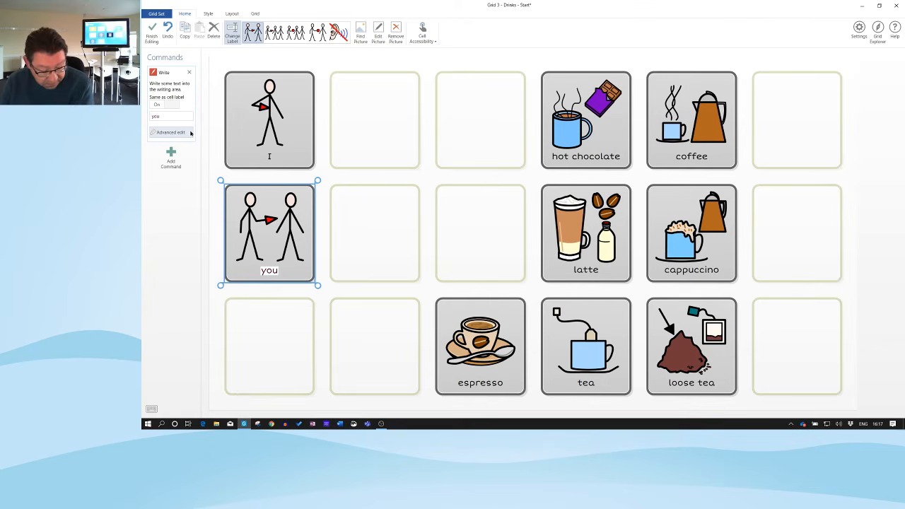
key("Return")
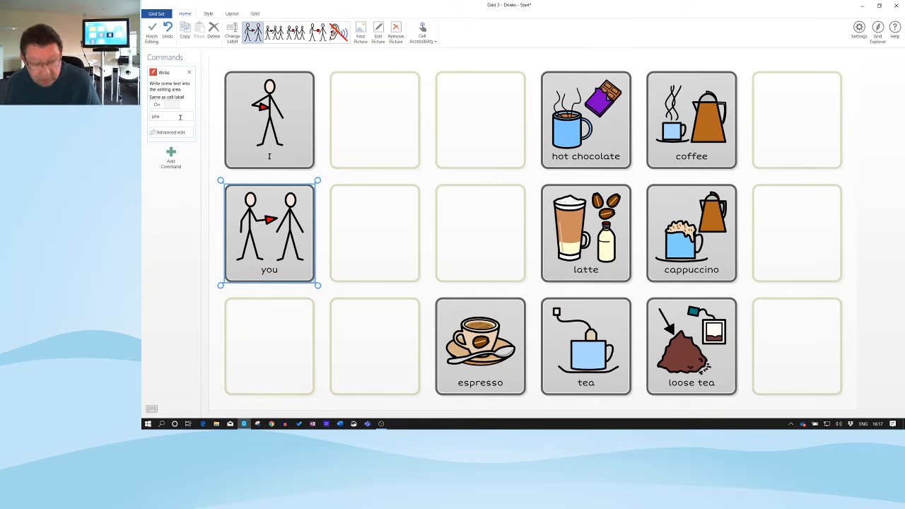
Step: Create a Write cell labelled "it" directly below you, using the pointing finger with red dot picture
left_click(283, 318)
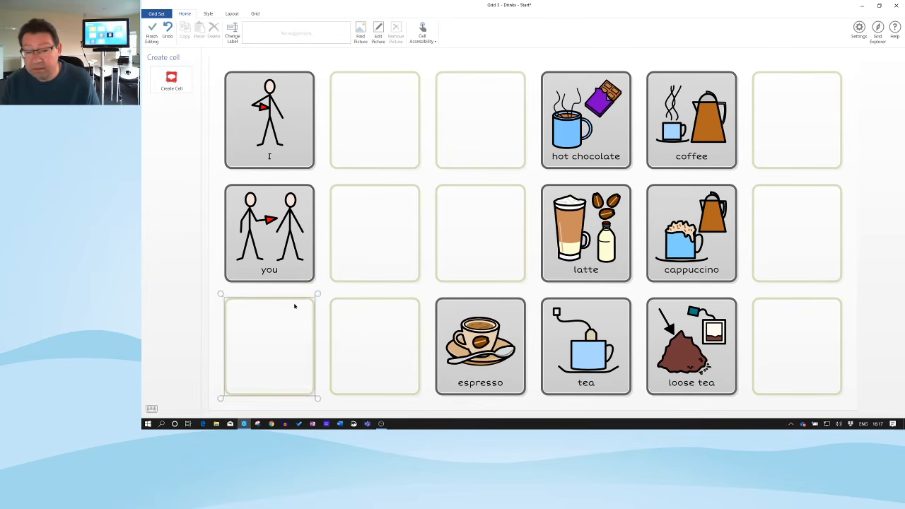
left_click(295, 305)
type("it")
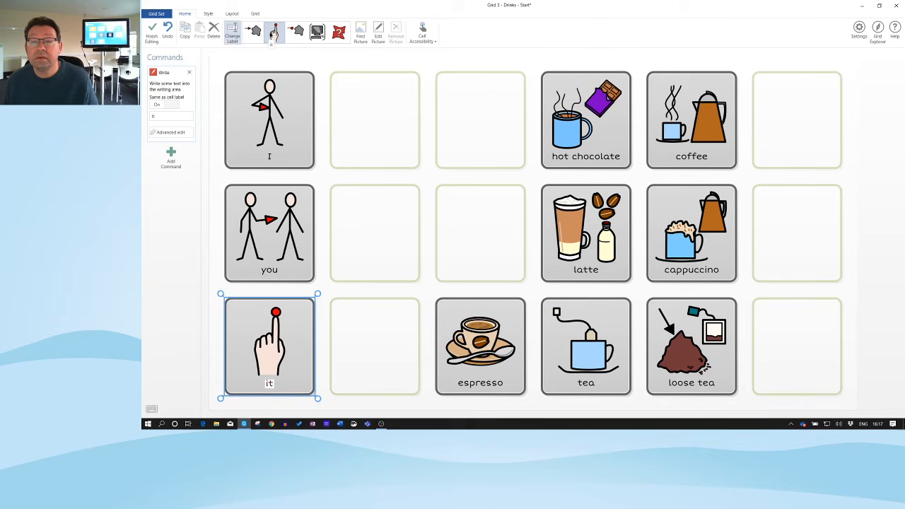
left_click(274, 33)
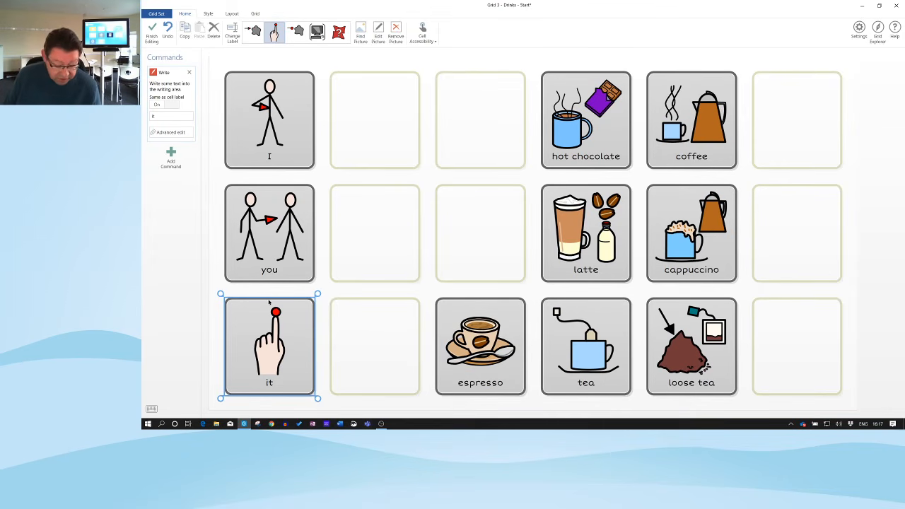
Step: Create a Write cell labelled "want" in the second column of the first row, beside I
left_click(385, 120)
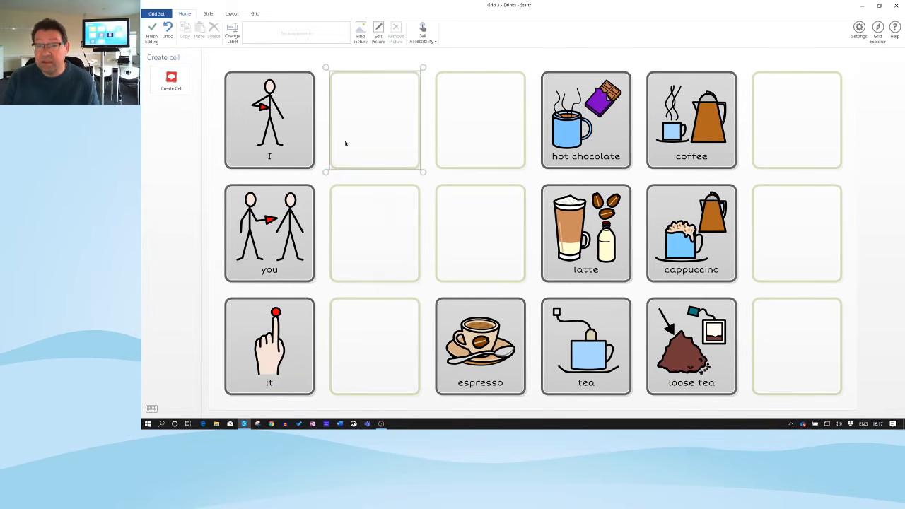
left_click(345, 144)
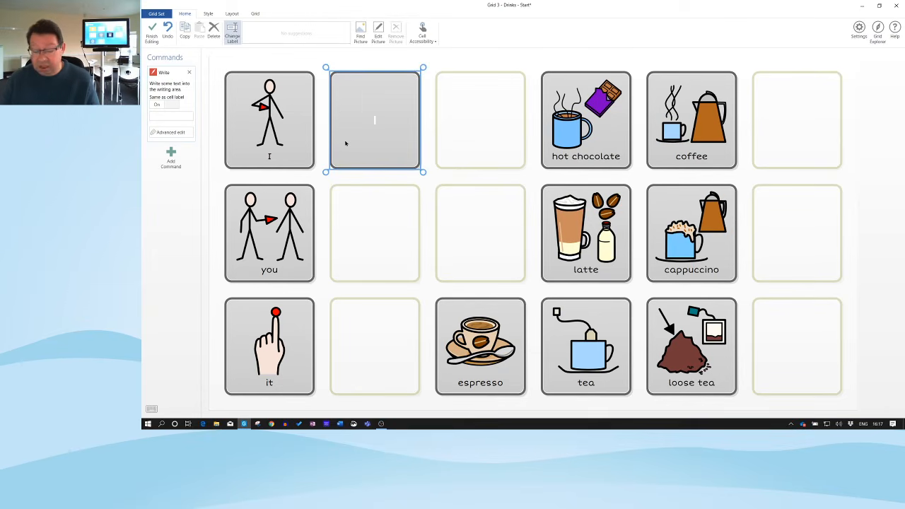
type("want")
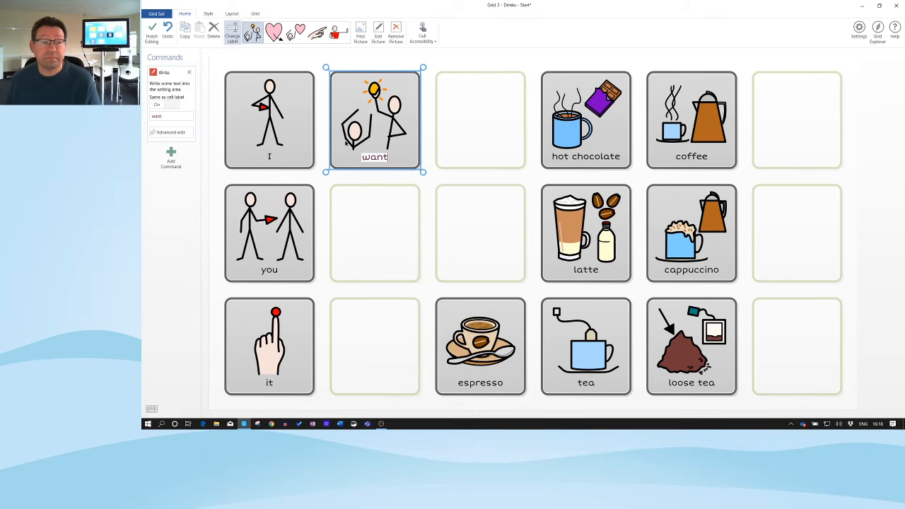
key("Return")
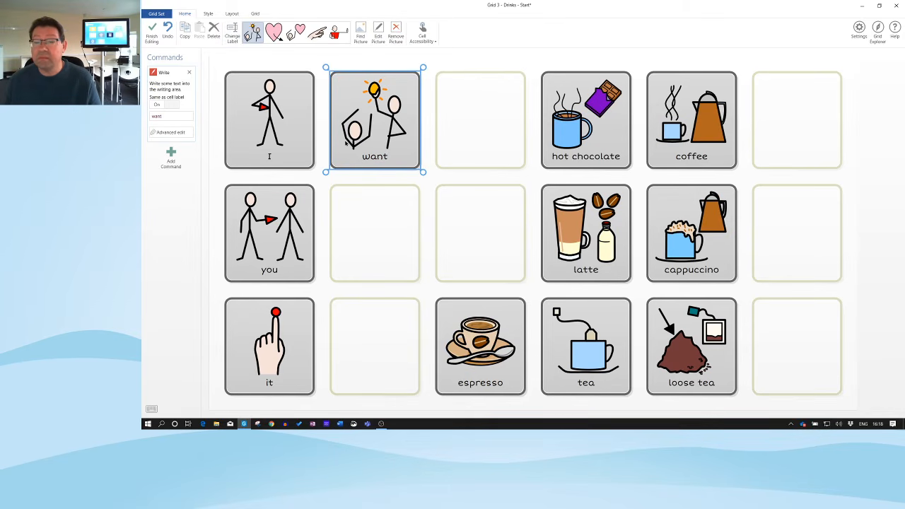
Step: Create a Write cell labelled "stop" in the empty cell directly below want
left_click(383, 241)
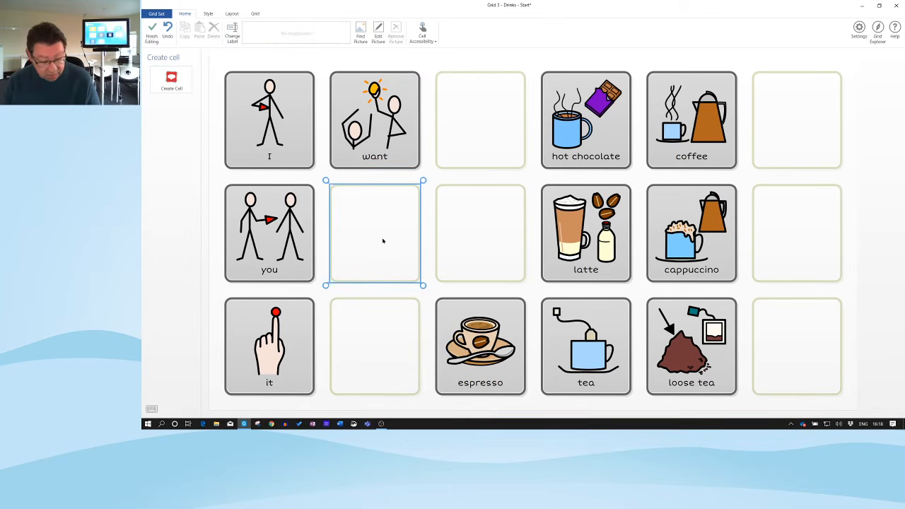
double_click(382, 242)
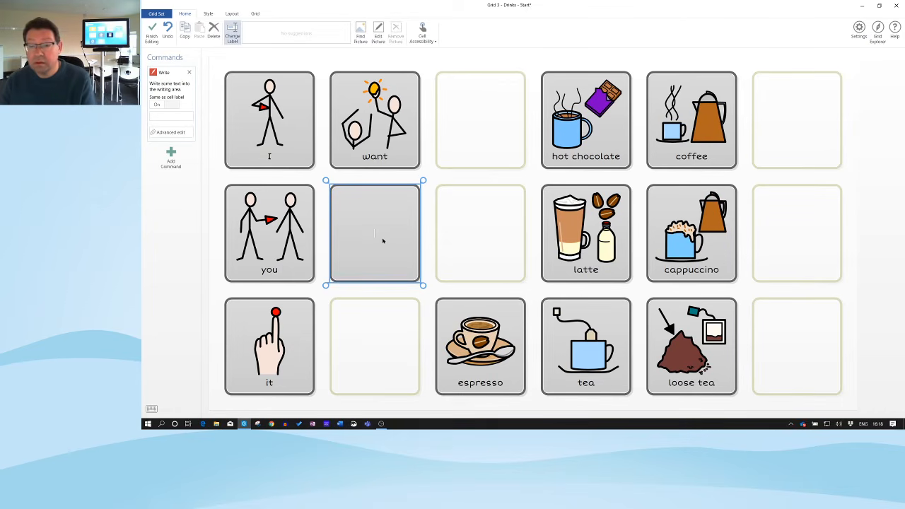
type("st")
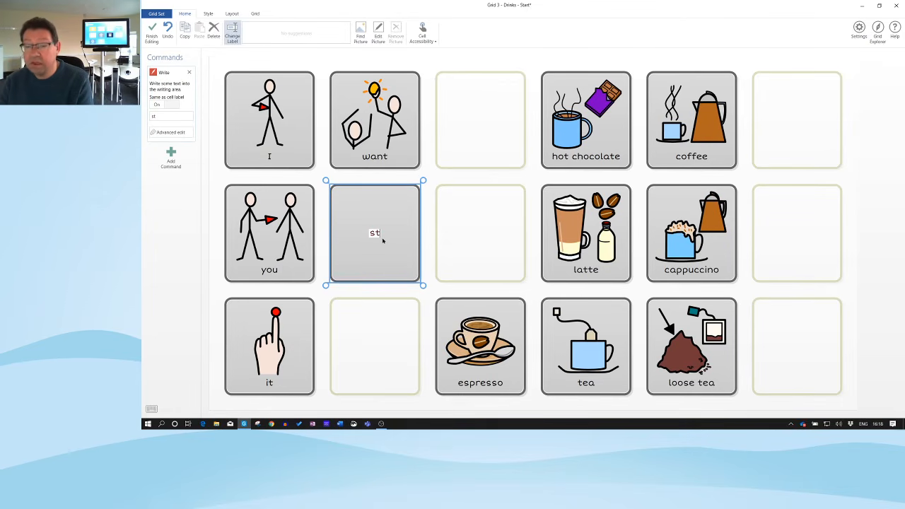
type("op")
key("Return")
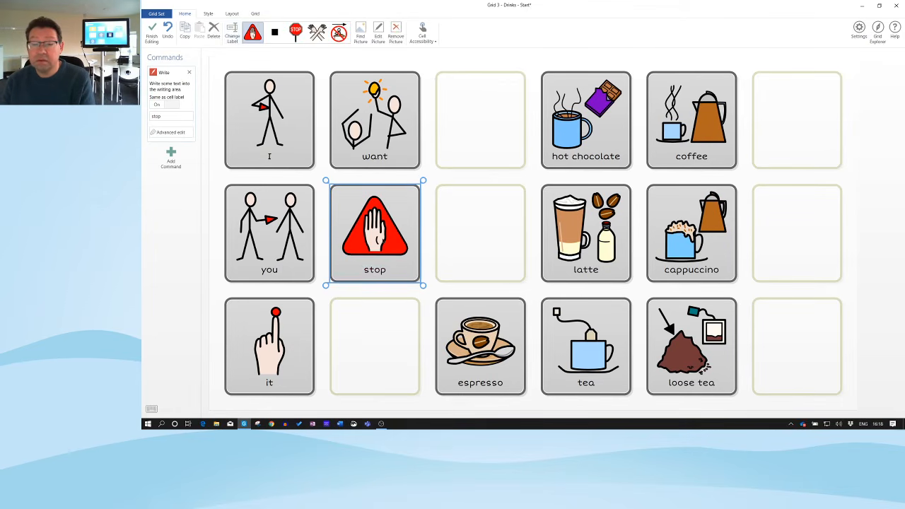
Step: Create a Write cell labelled "like" in the second column of the third row, below stop
left_click(375, 331)
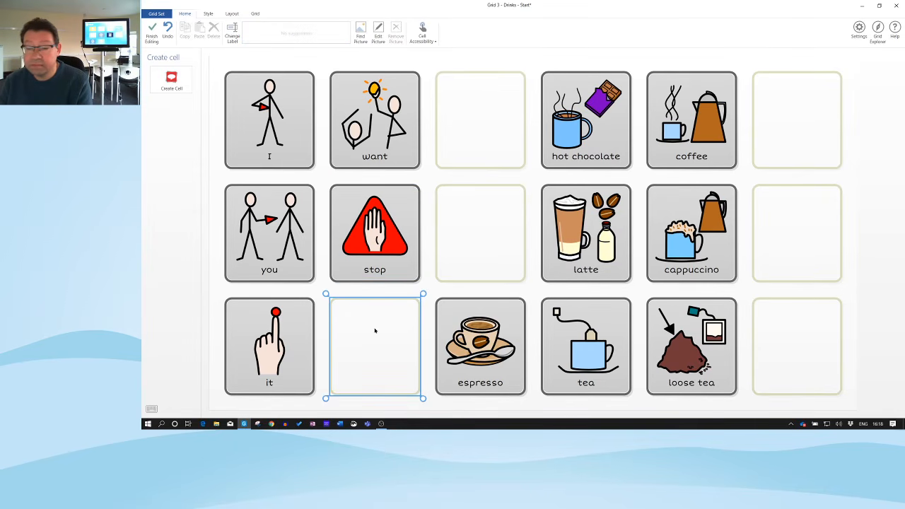
double_click(376, 330)
key("Return")
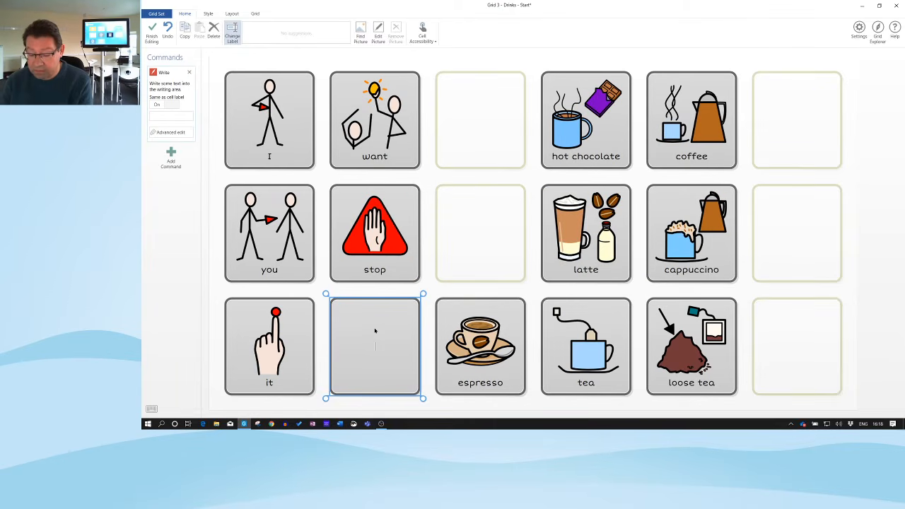
type("like")
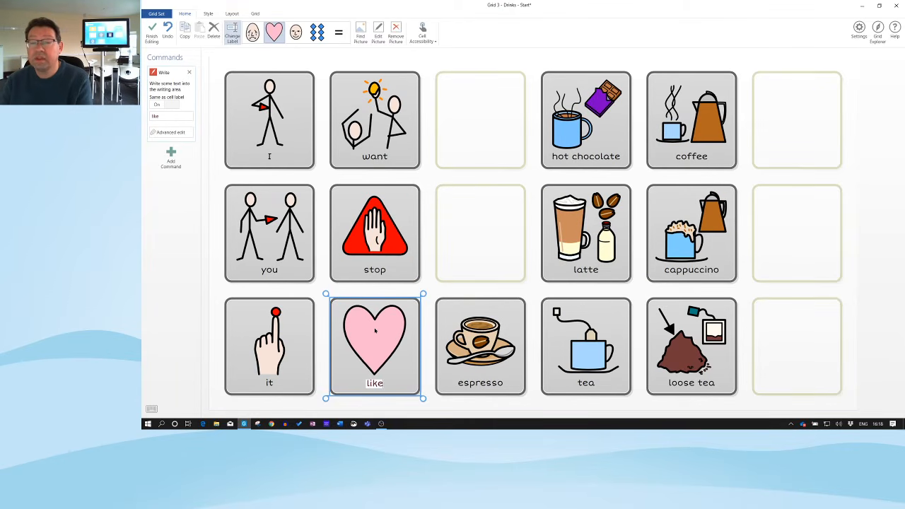
Step: Confirm the like label, and create a Write cell labelled "good" in the third column of the first row, beside want
key("Return")
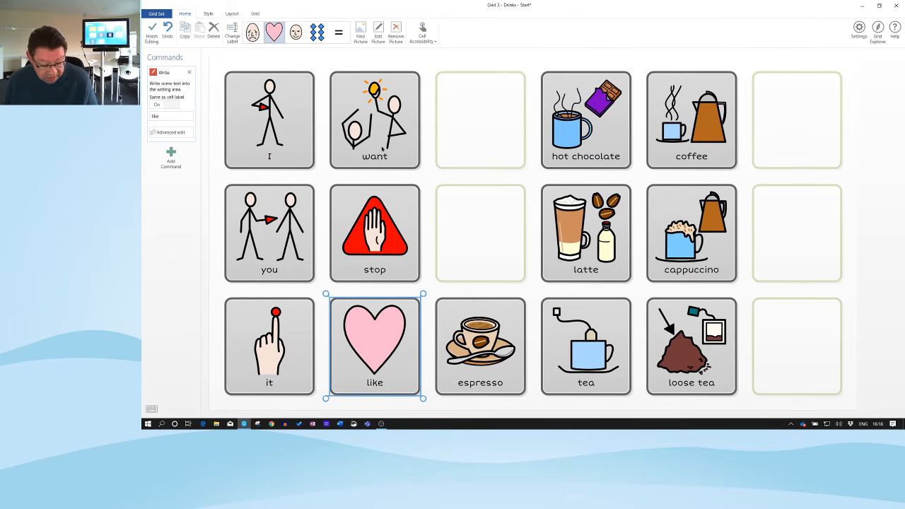
left_click(475, 115)
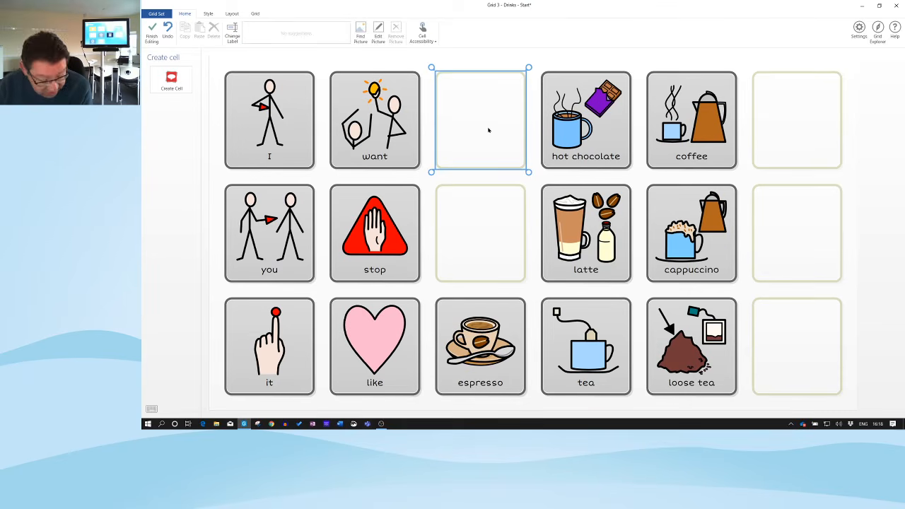
key("Return")
key("Return")
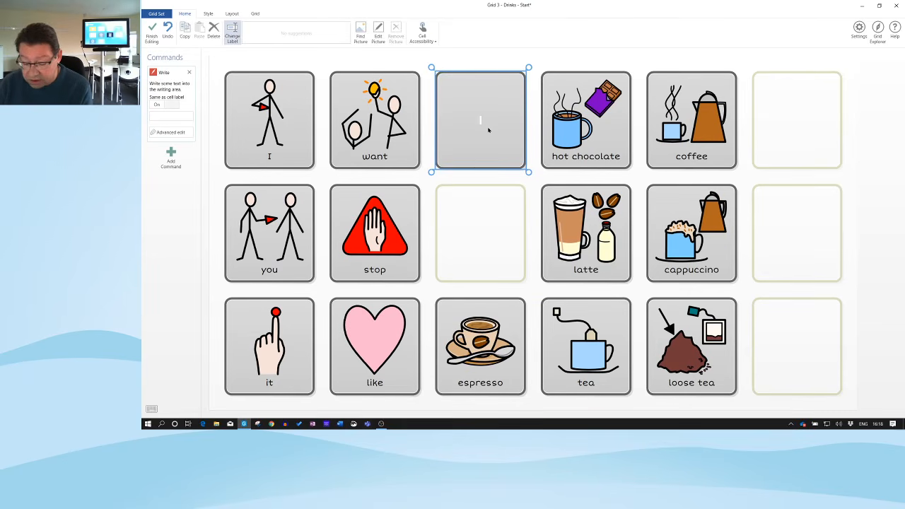
type("good")
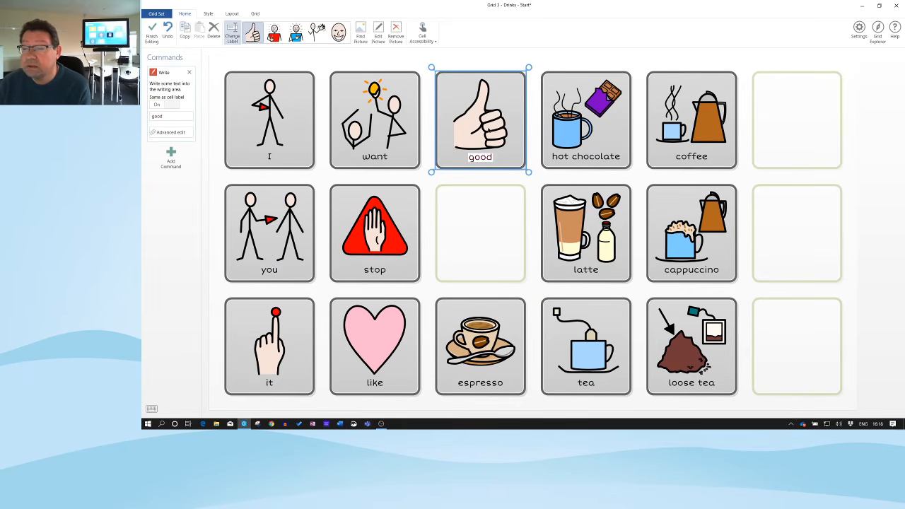
key("Return")
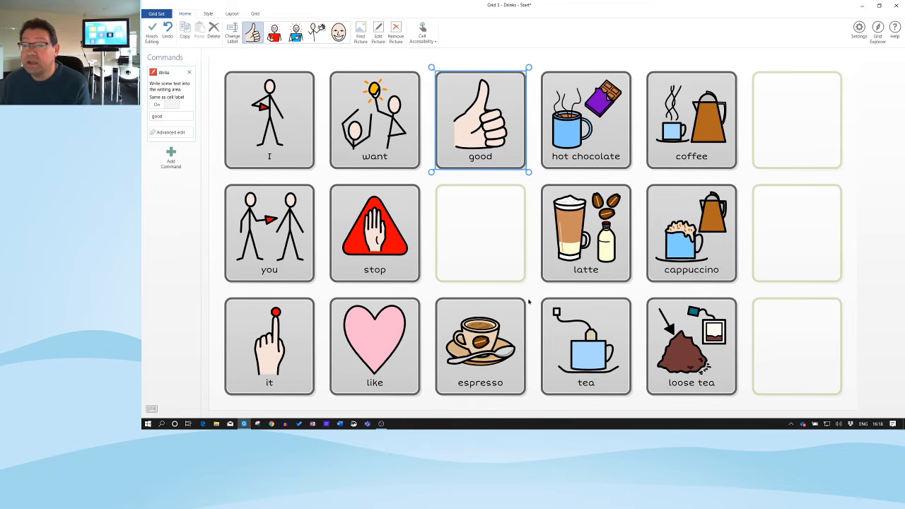
Step: Create a Write cell labelled "more" in the empty cell directly below good
left_click(490, 244)
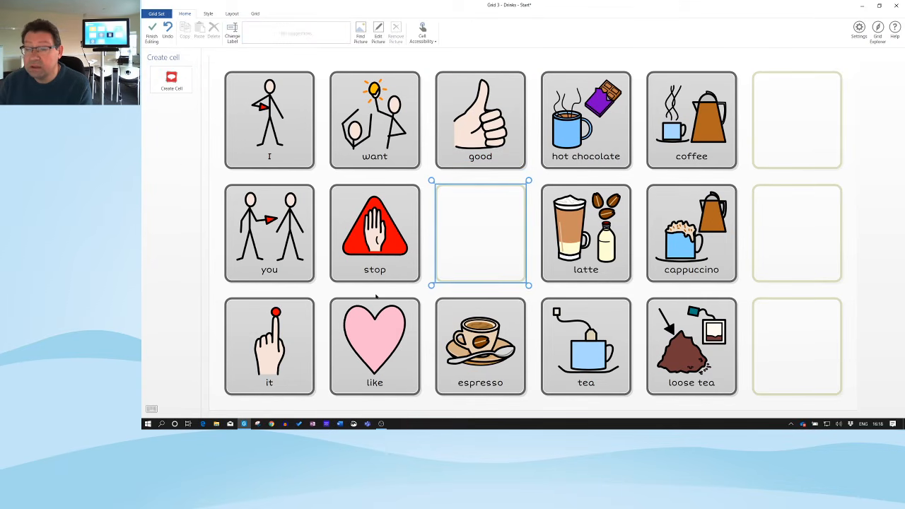
key("Return")
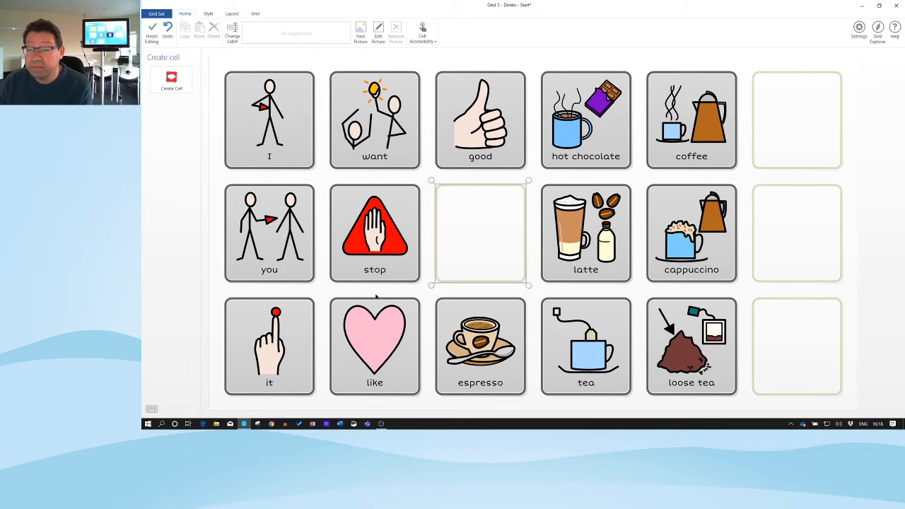
key("Return")
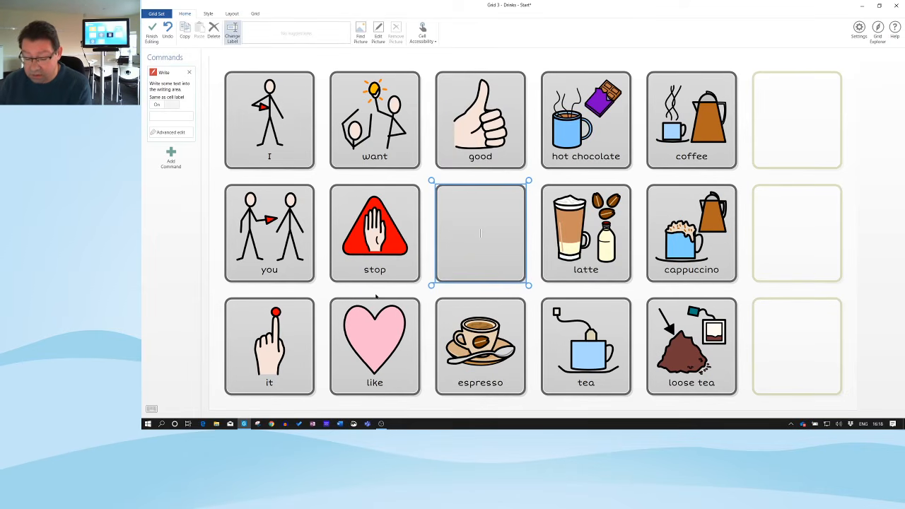
type("more")
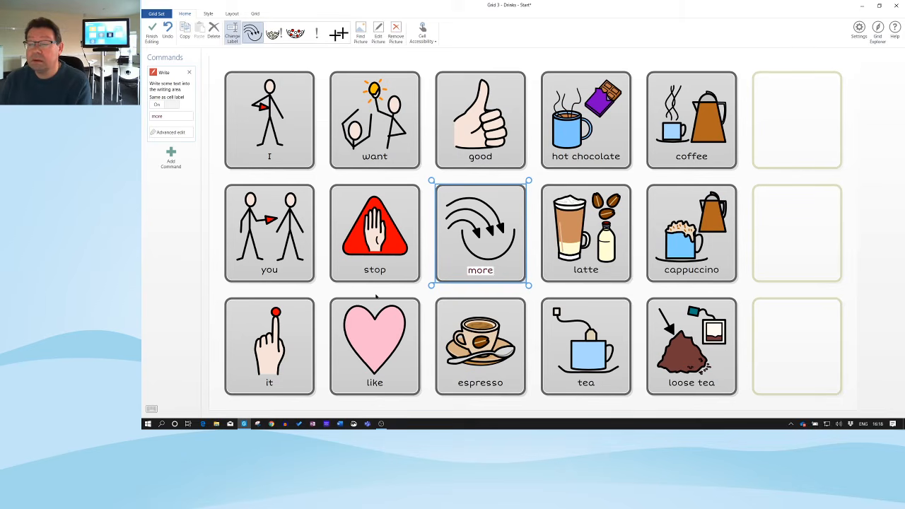
key("Return")
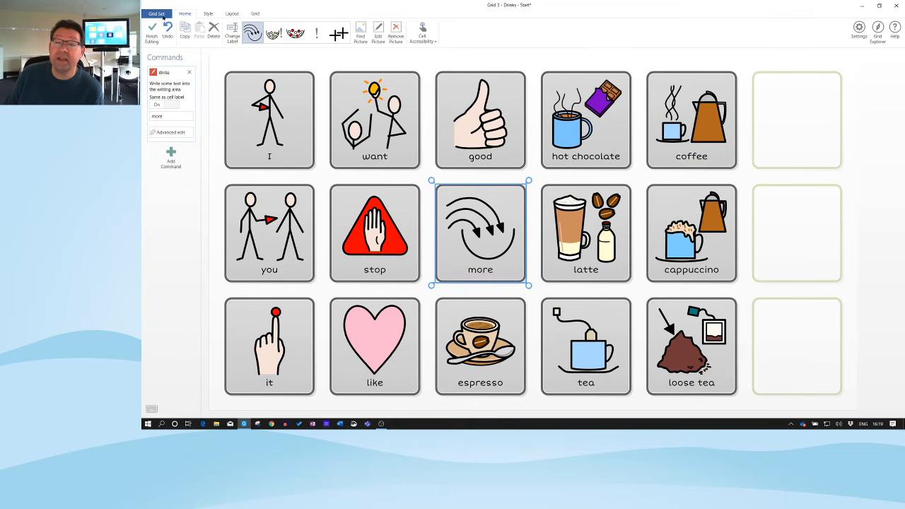
Step: Insert an empty row above the row containing the good cell
left_click(232, 14)
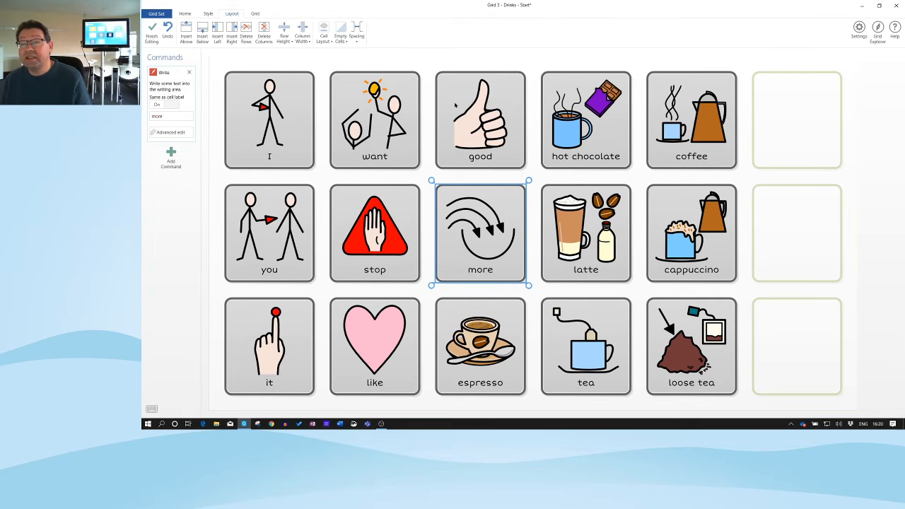
left_click(471, 104)
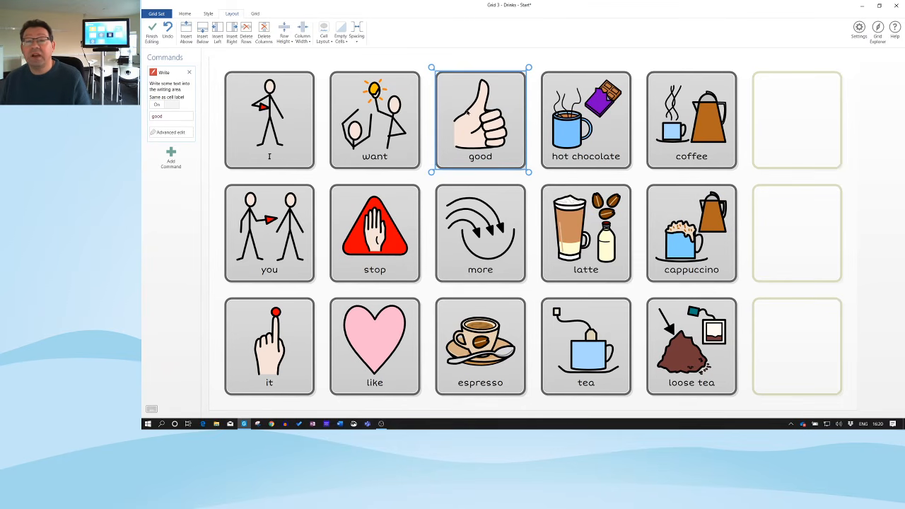
left_click(186, 34)
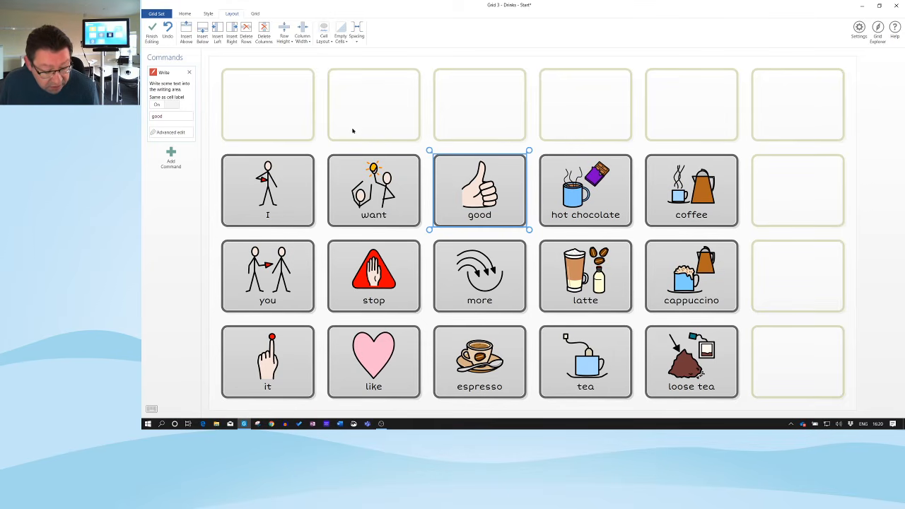
Step: Add a Chat writing area from the Chat and writing category to the empty first row, spanning the second to fifth columns
left_click(366, 110)
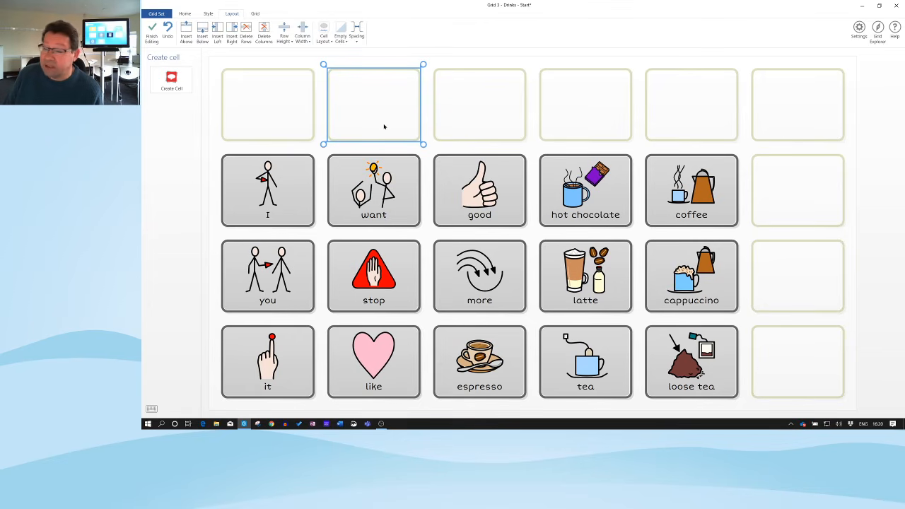
left_click(170, 79)
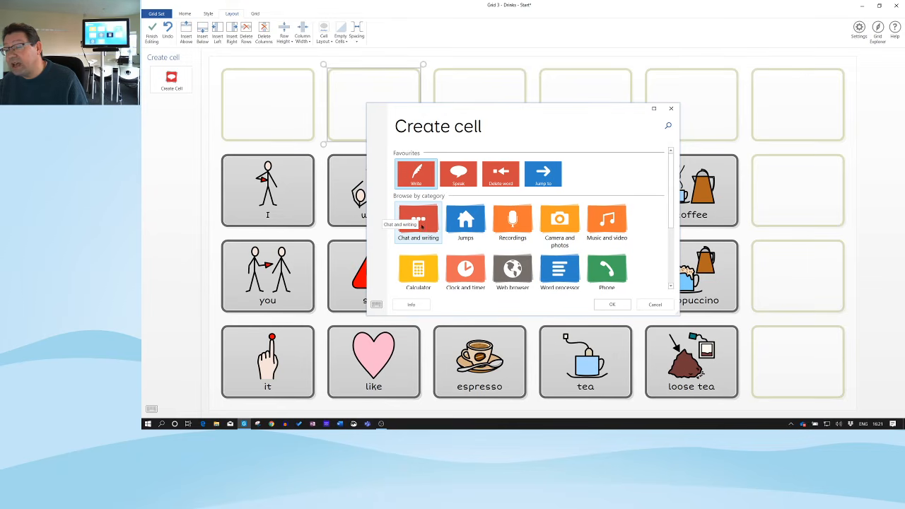
left_click(421, 223)
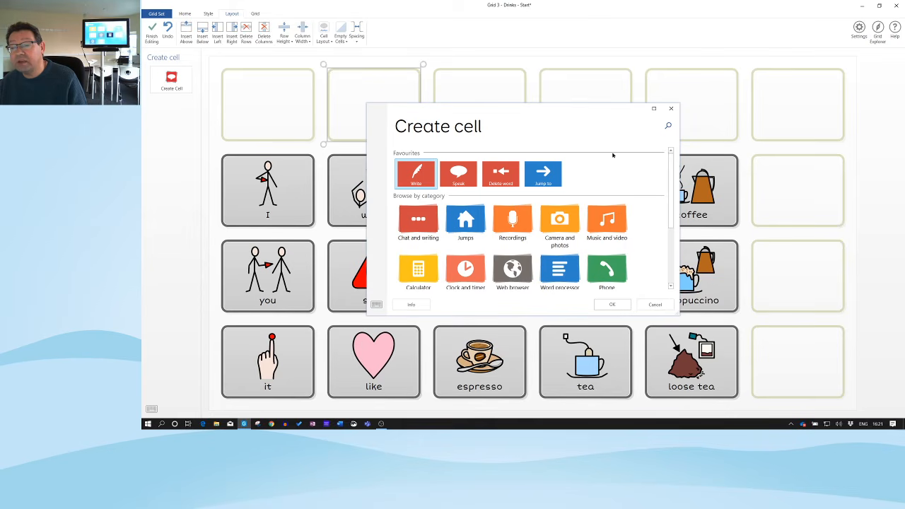
left_click(408, 230)
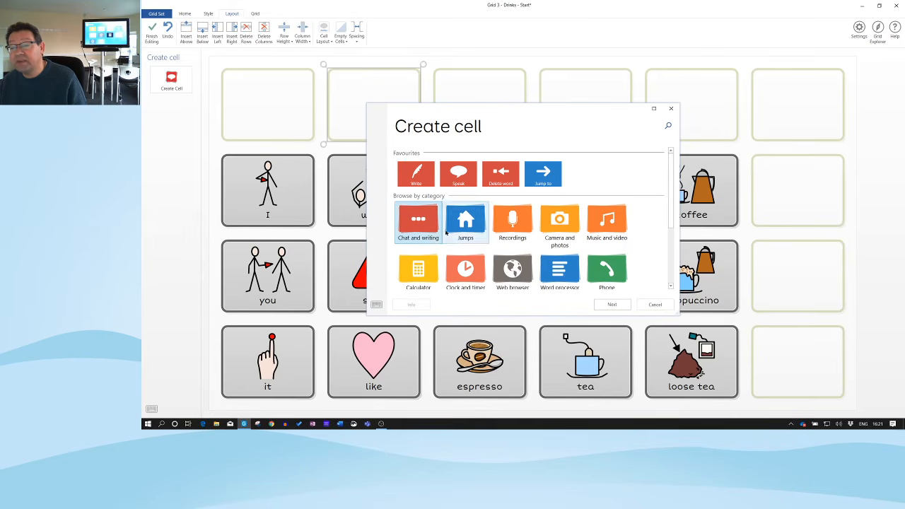
left_click(611, 304)
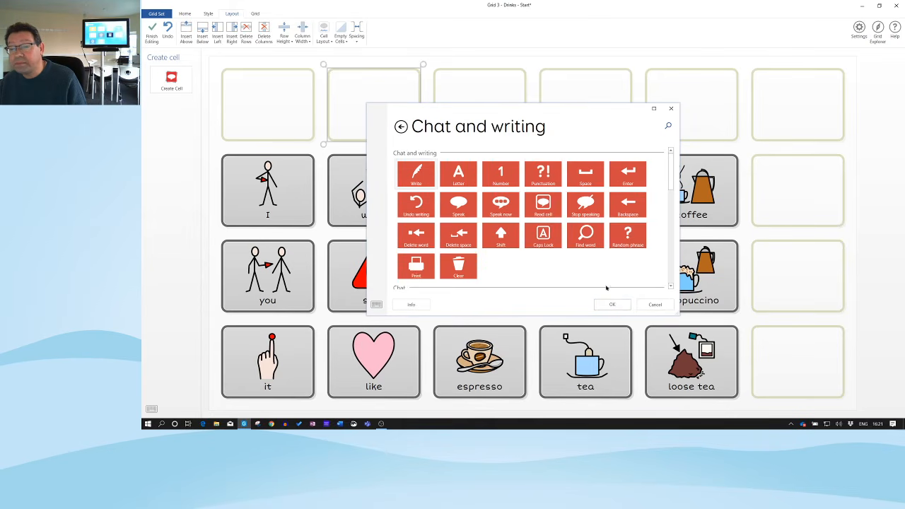
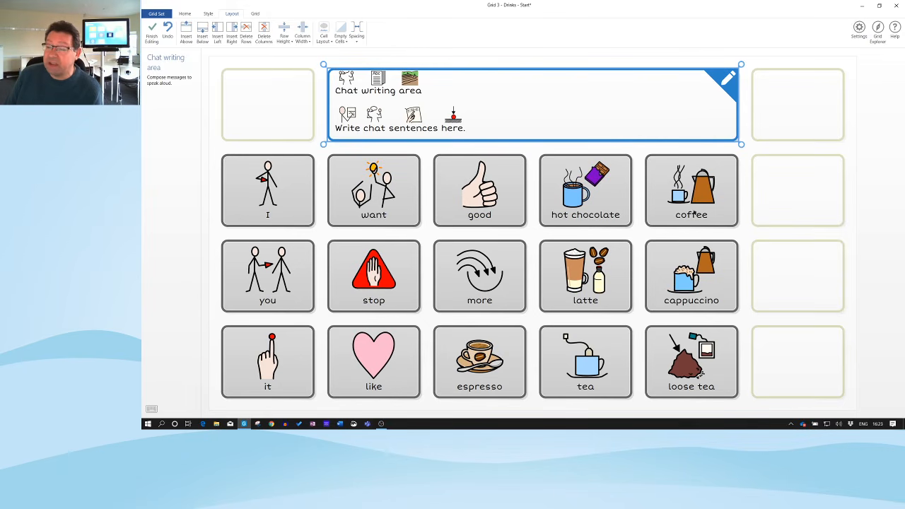
Step: Stop the coffee cell from writing its own label and make it write "black coffee, extra strong" instead
left_click(696, 200)
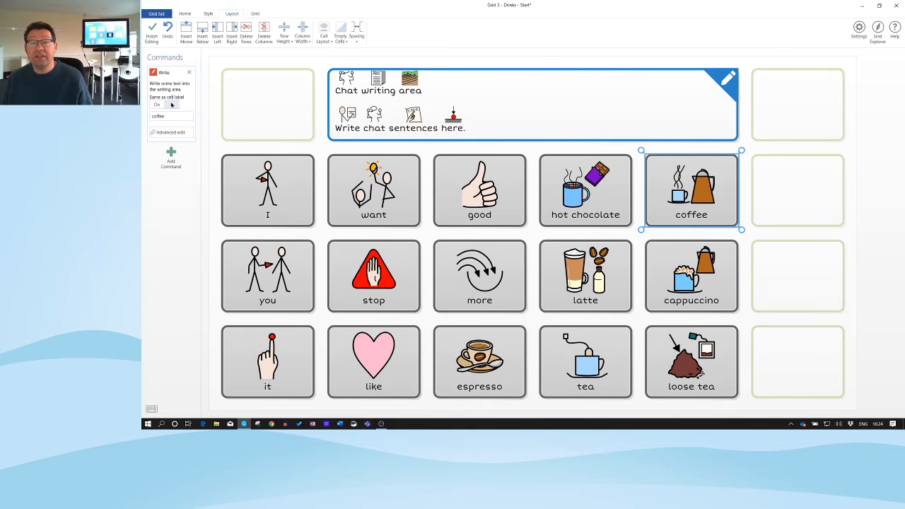
left_click(171, 104)
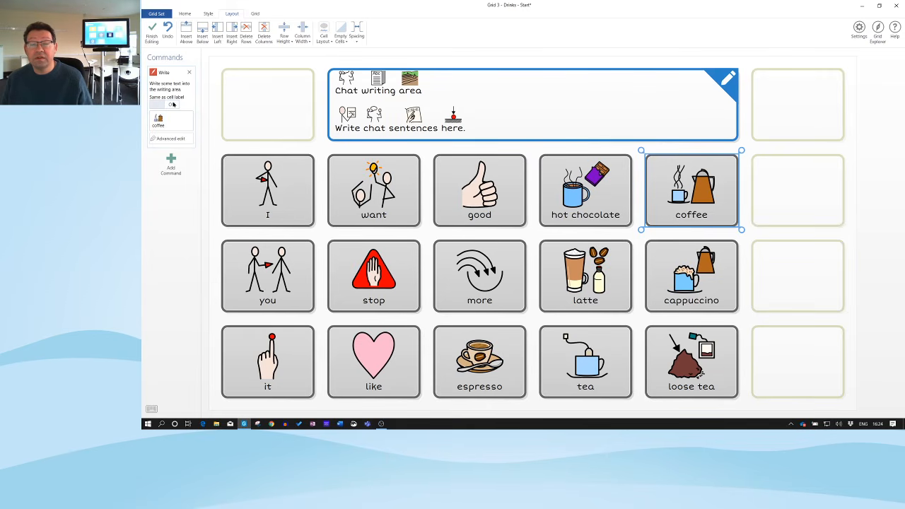
left_click(151, 126)
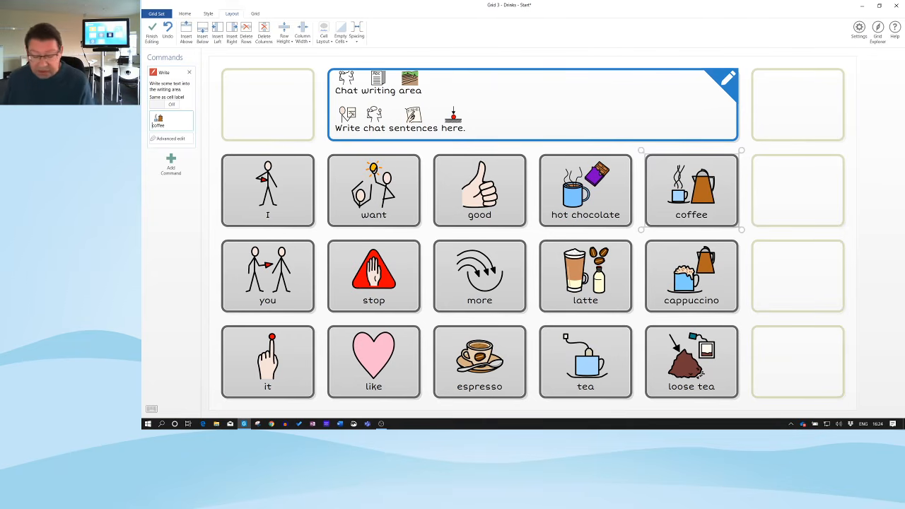
type("b")
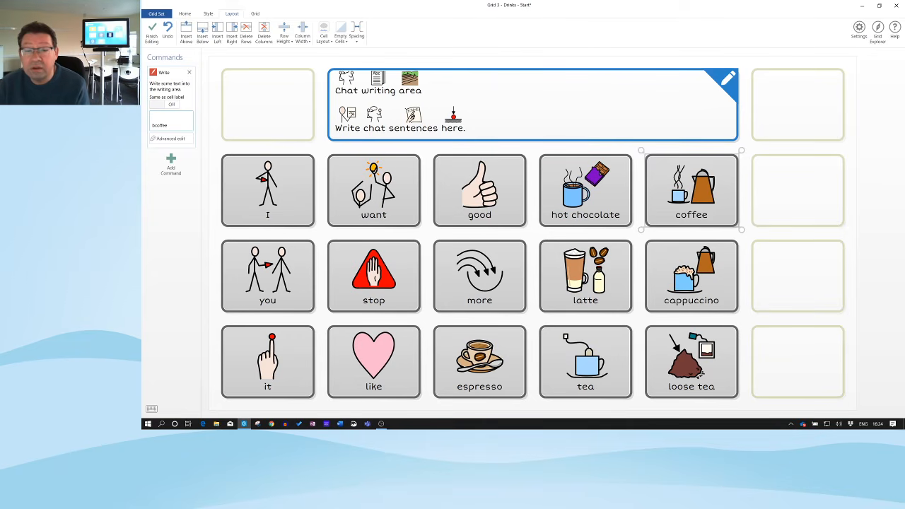
type("lac")
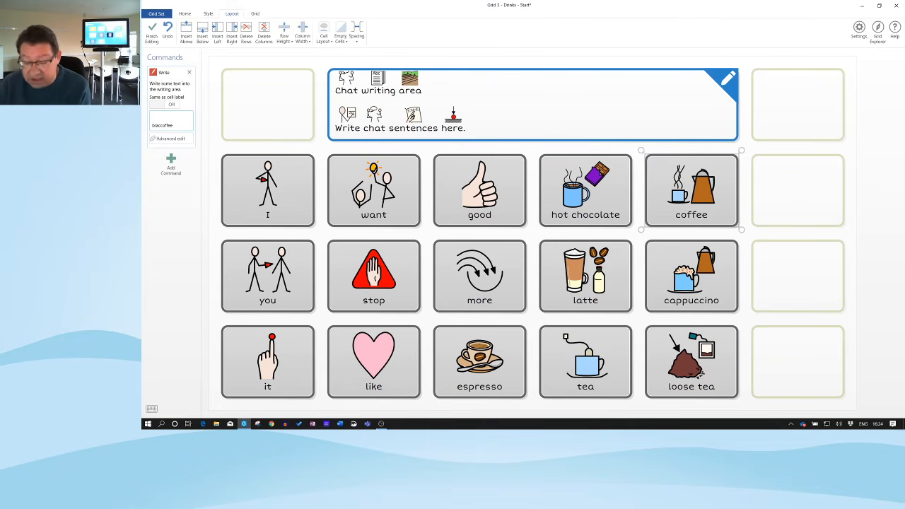
type("k coffee")
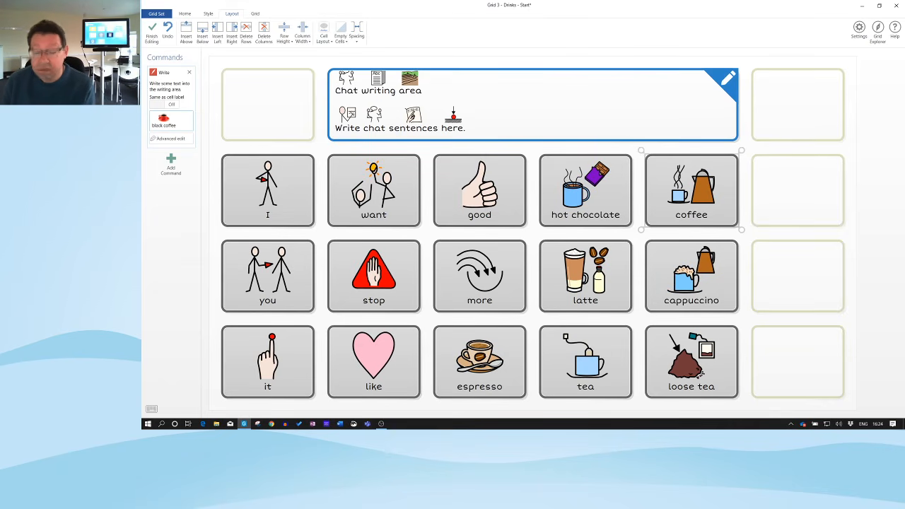
type(", ext")
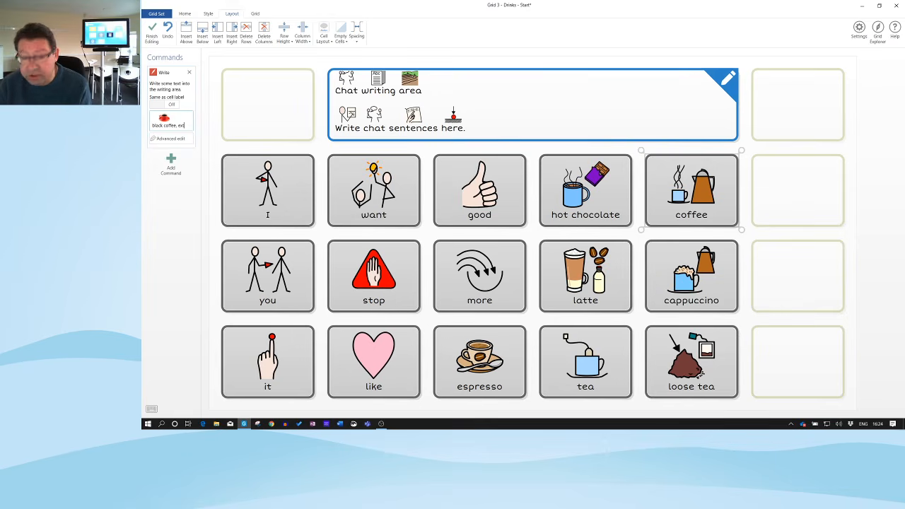
type("ra stron")
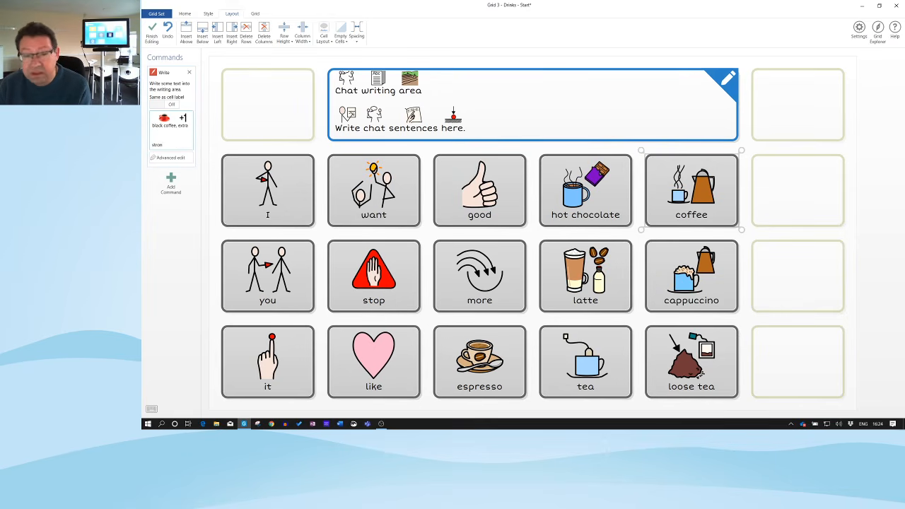
type("g")
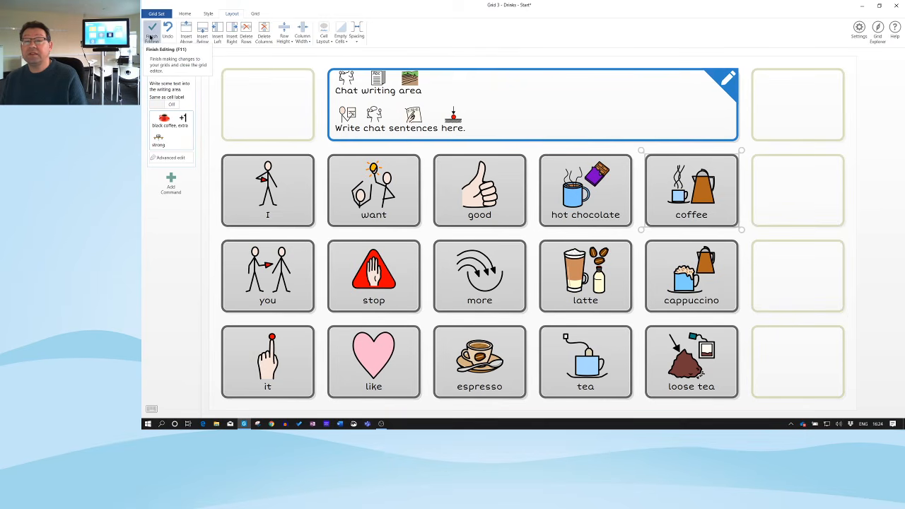
Step: Finish editing with the changes saved, and test the grid by writing a sentence with the I, want and coffee cells
left_click(152, 36)
left_click(510, 242)
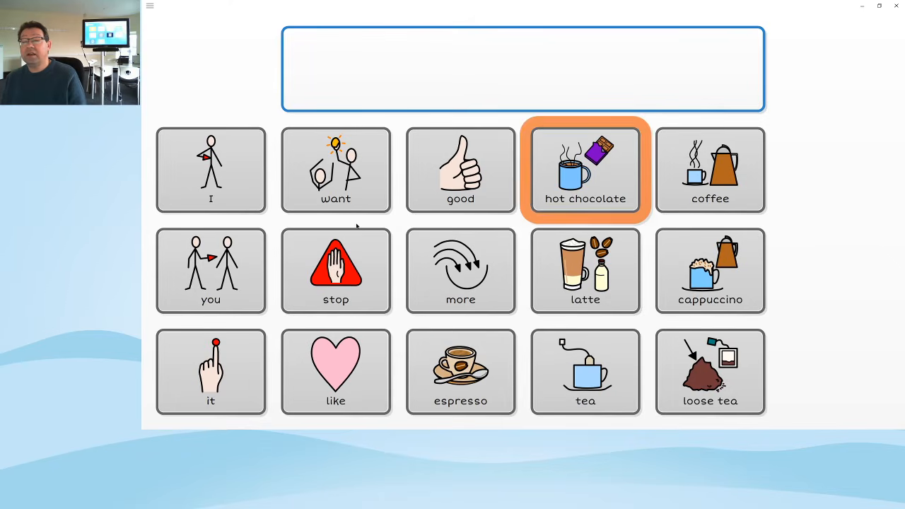
left_click(231, 174)
left_click(341, 183)
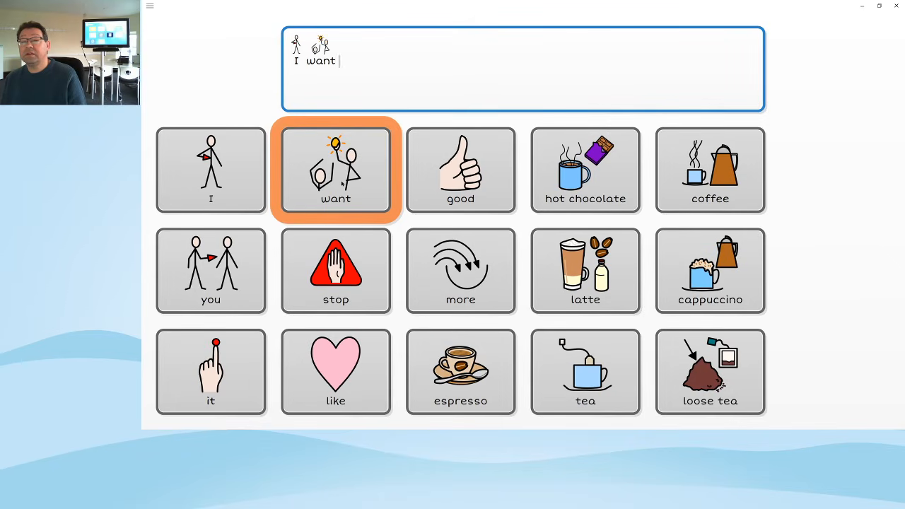
left_click(741, 170)
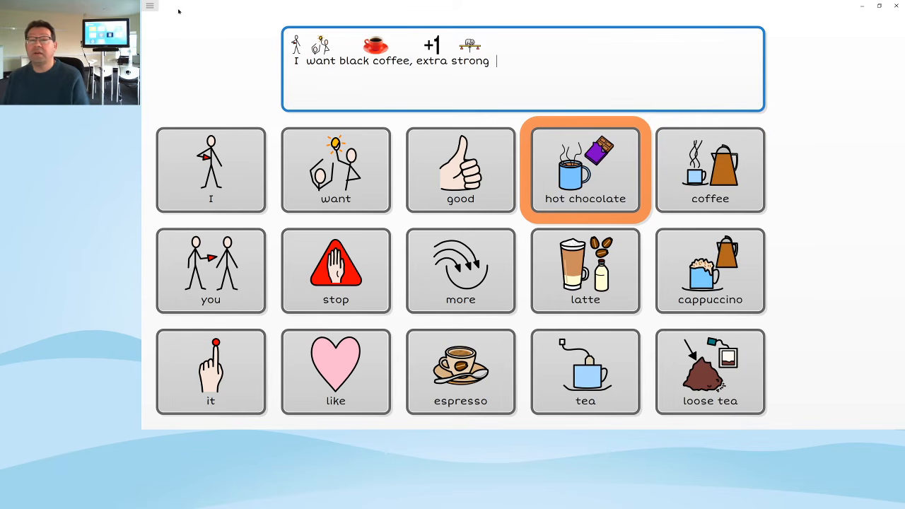
Step: Reopen the grid for editing and give the I cell a light yellow fill
left_click(150, 5)
left_click(198, 104)
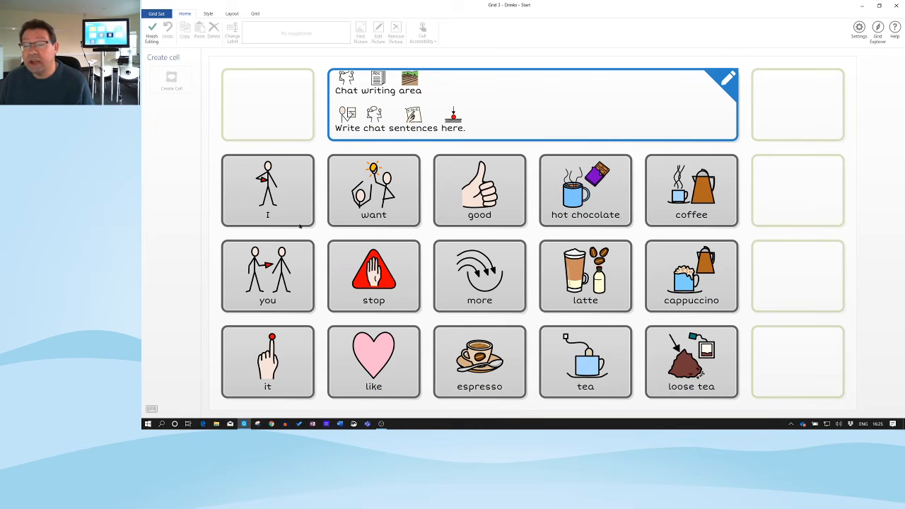
left_click(265, 199)
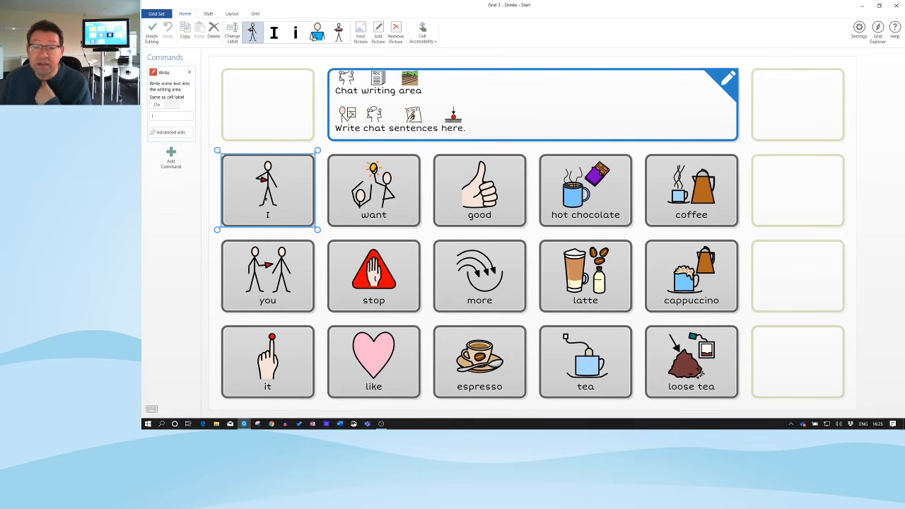
left_click(208, 14)
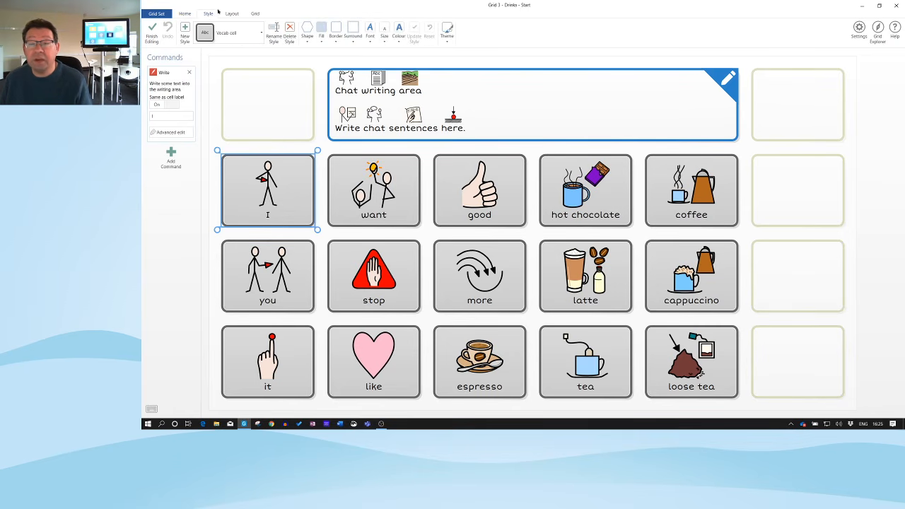
left_click(233, 14)
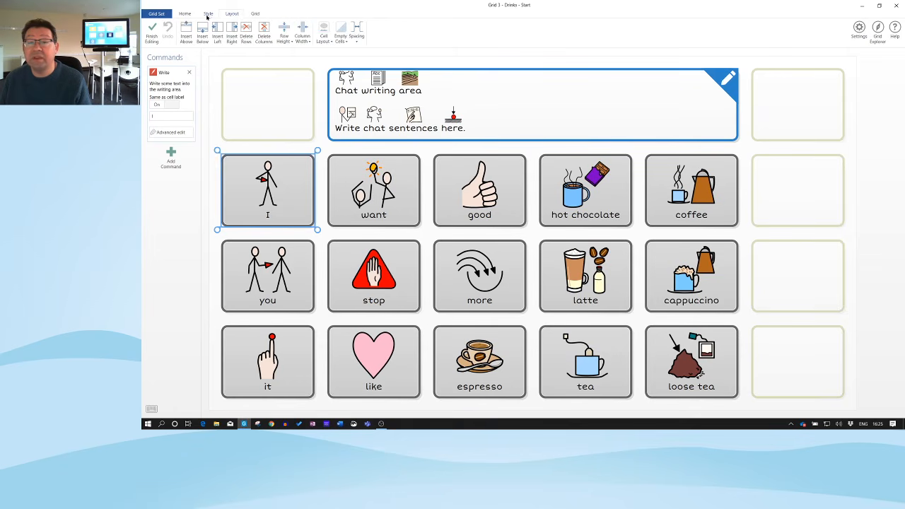
left_click(209, 14)
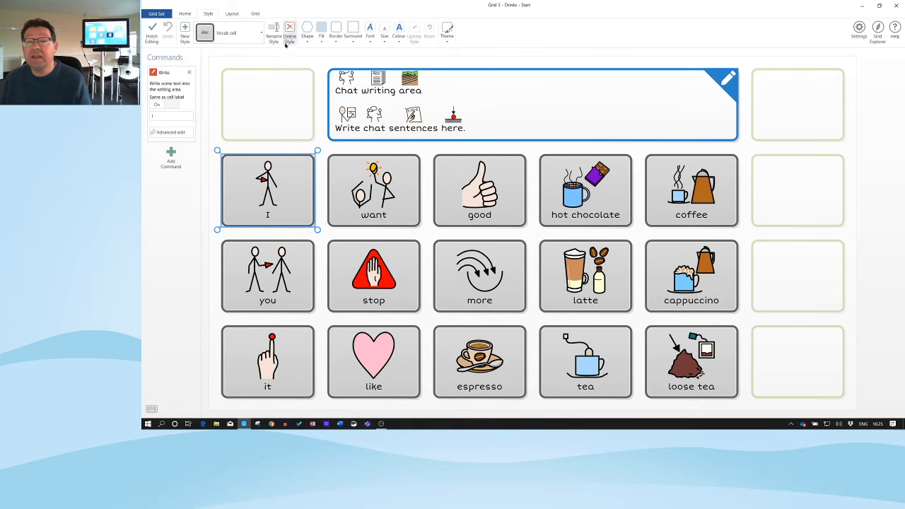
left_click(321, 42)
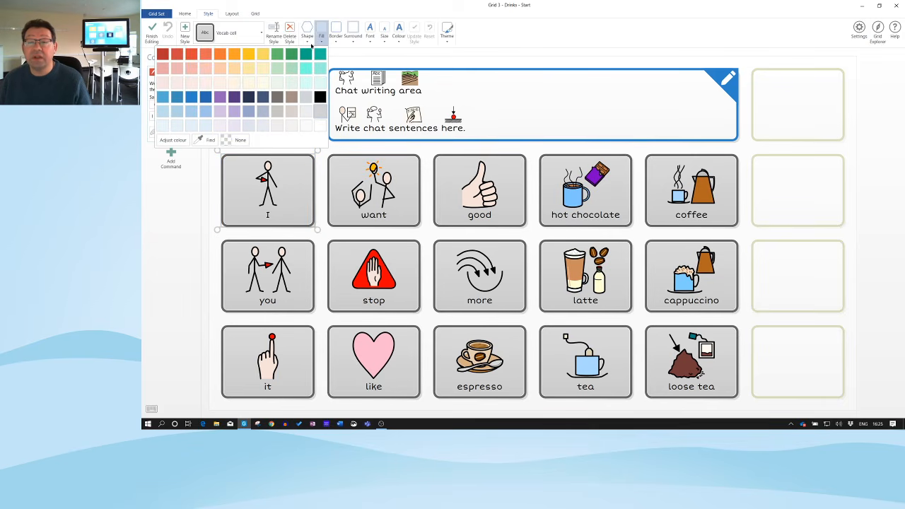
left_click(249, 69)
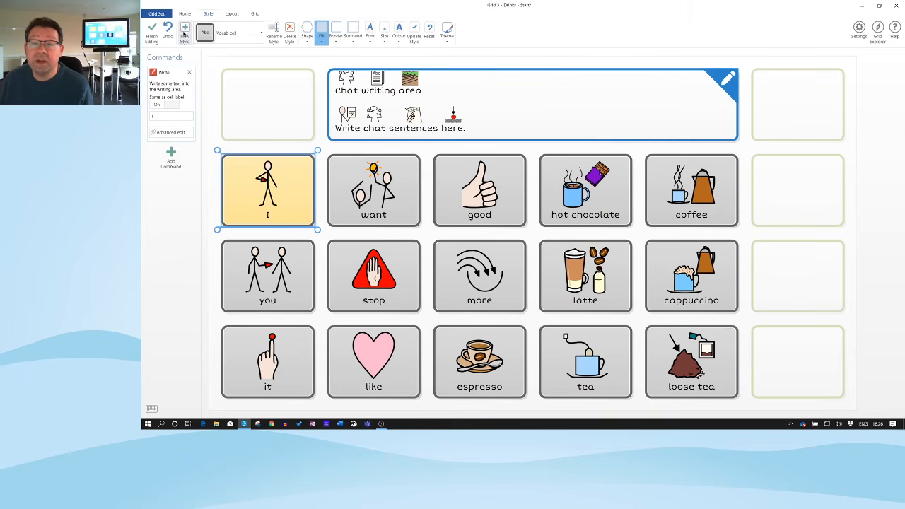
Step: Save the I cell's formatting as a new style named Pronoun
left_click(185, 31)
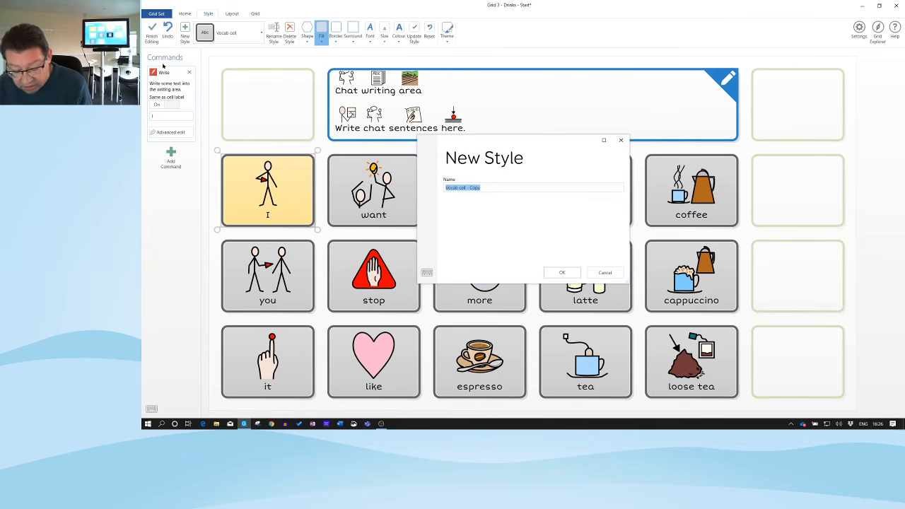
type("Pronoun")
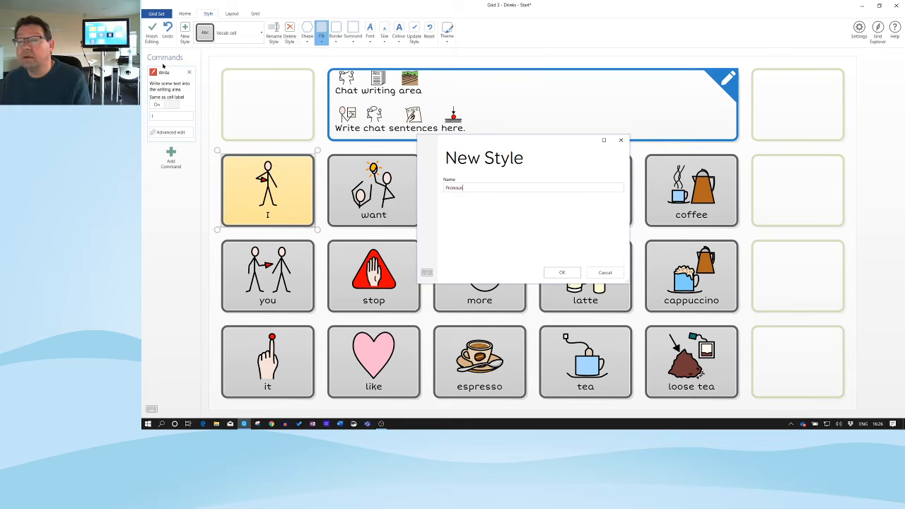
left_click(562, 273)
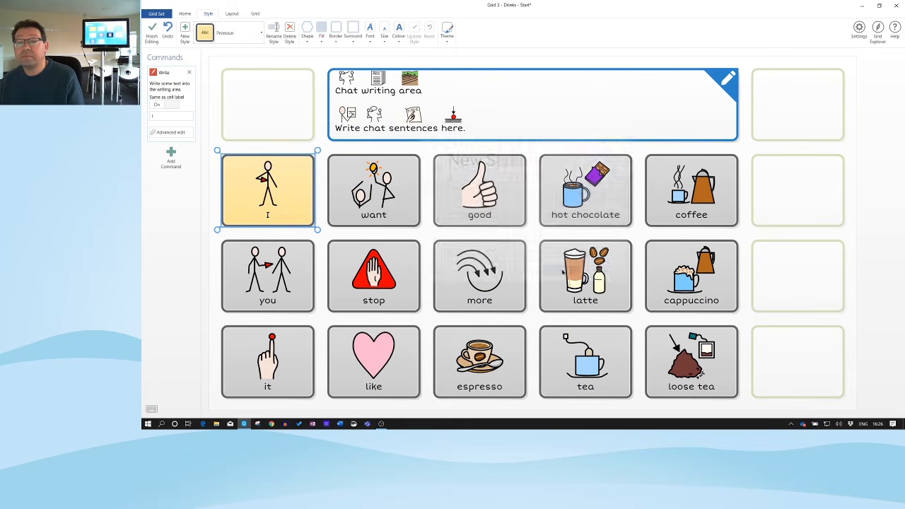
Step: Apply the Pronoun style to the you cell and the it cell
left_click(258, 280)
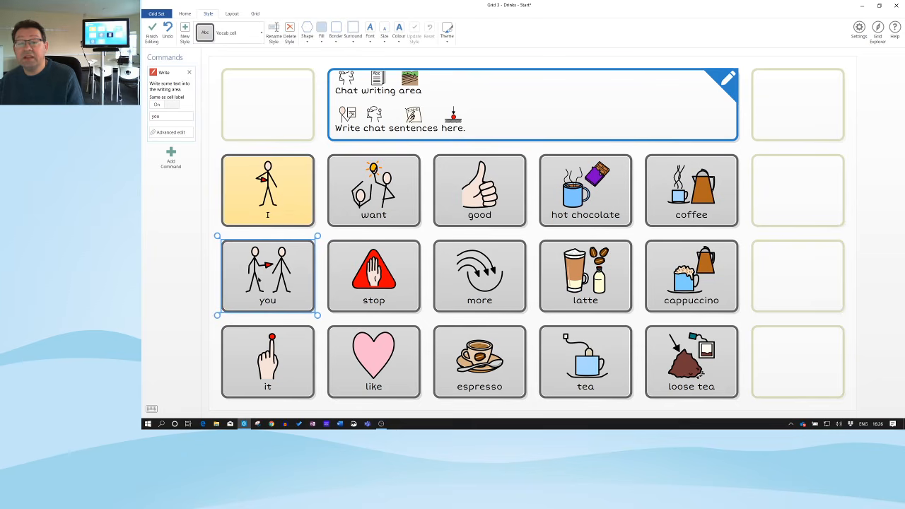
left_click(235, 33)
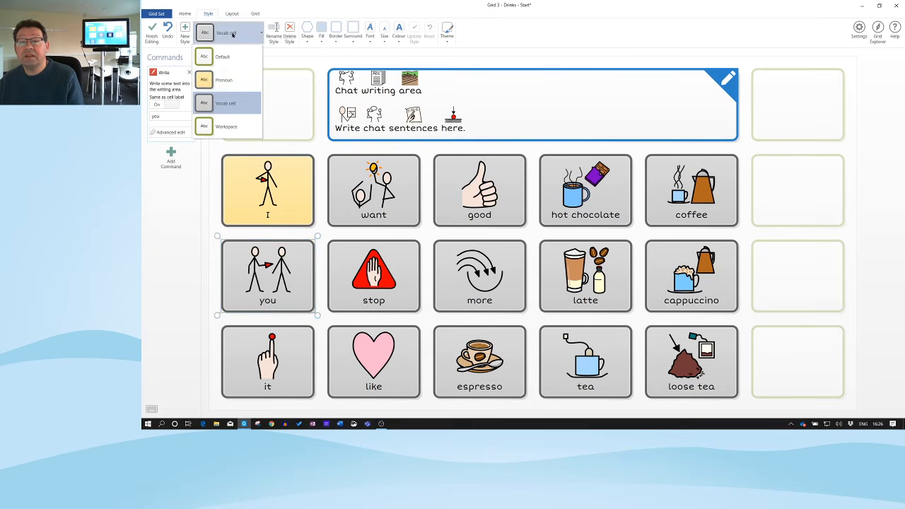
left_click(225, 80)
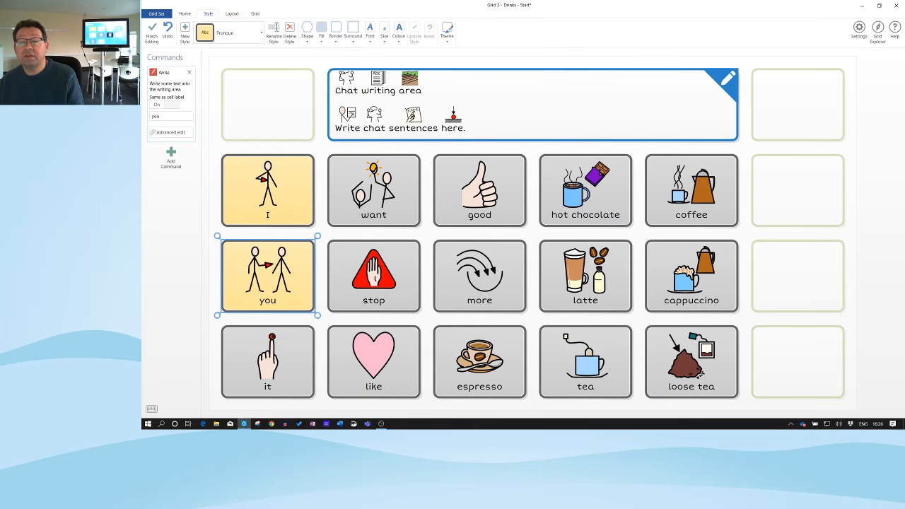
left_click(268, 357)
left_click(236, 33)
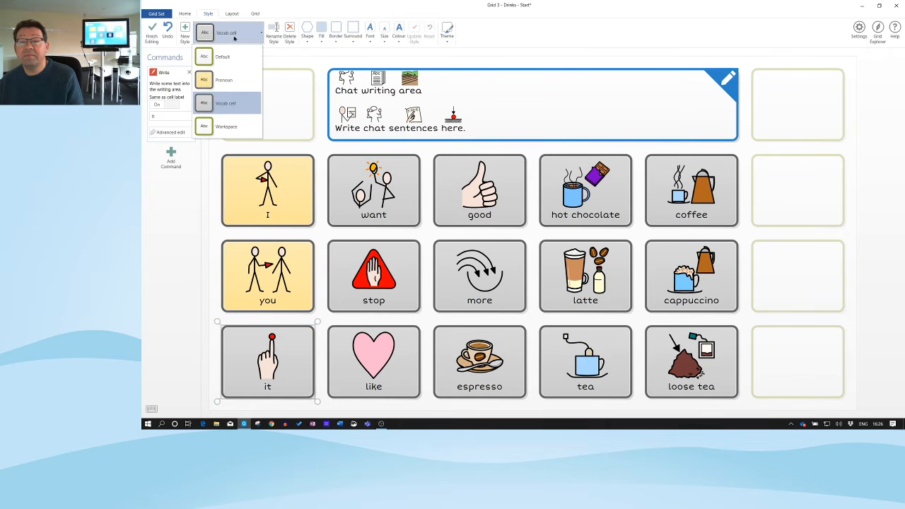
left_click(224, 79)
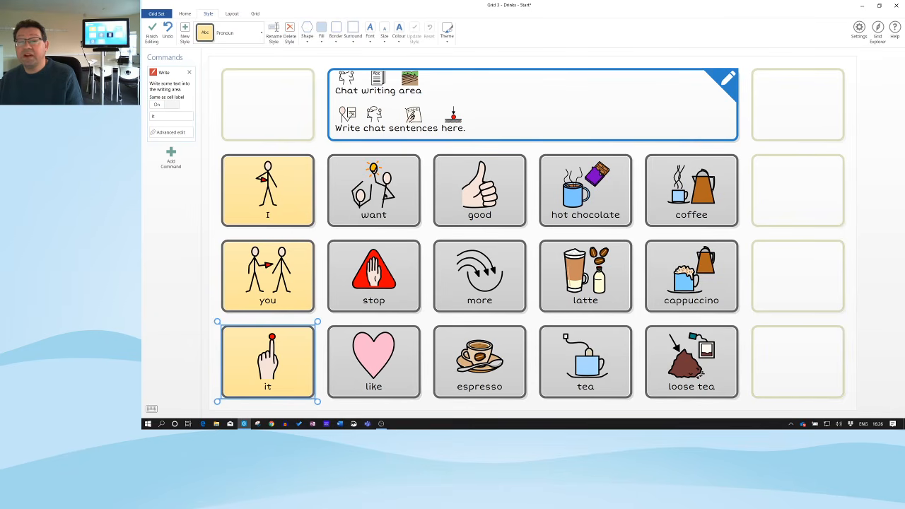
Step: Fill the want cell with medium green and save its formatting as a new style named Verb
left_click(384, 192)
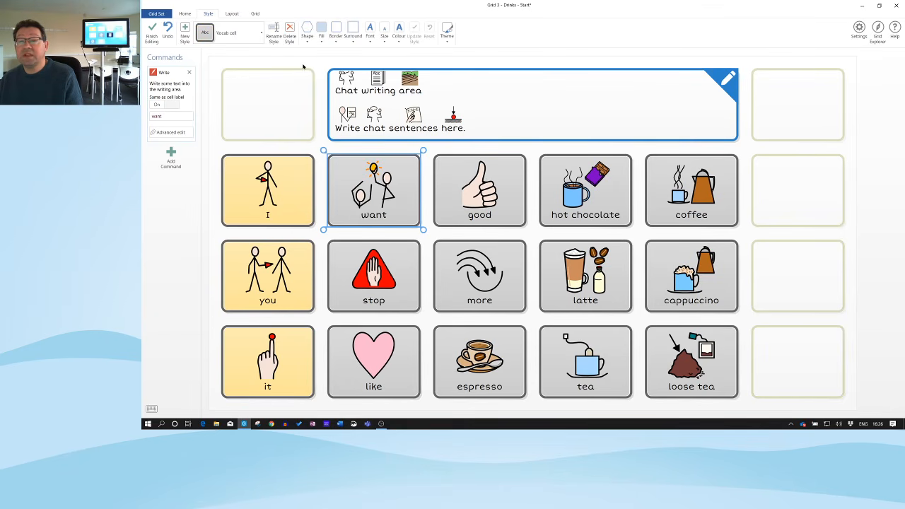
left_click(321, 32)
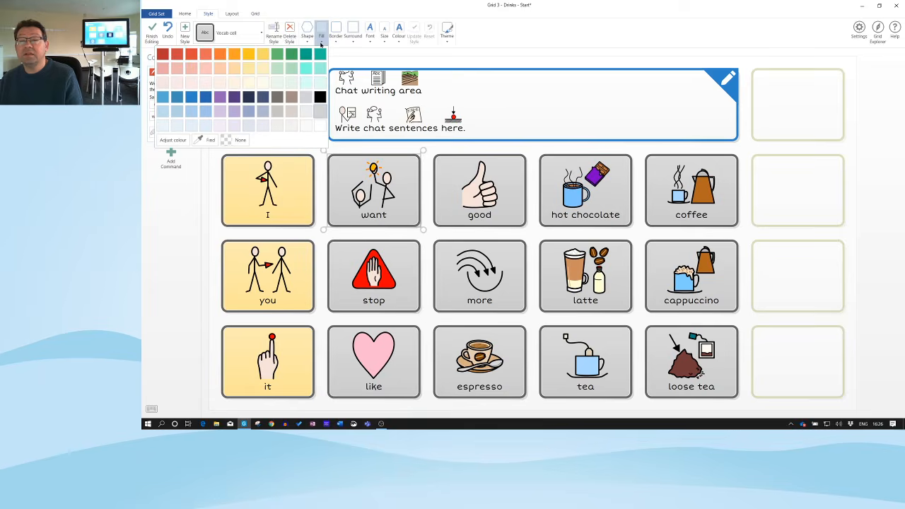
left_click(277, 55)
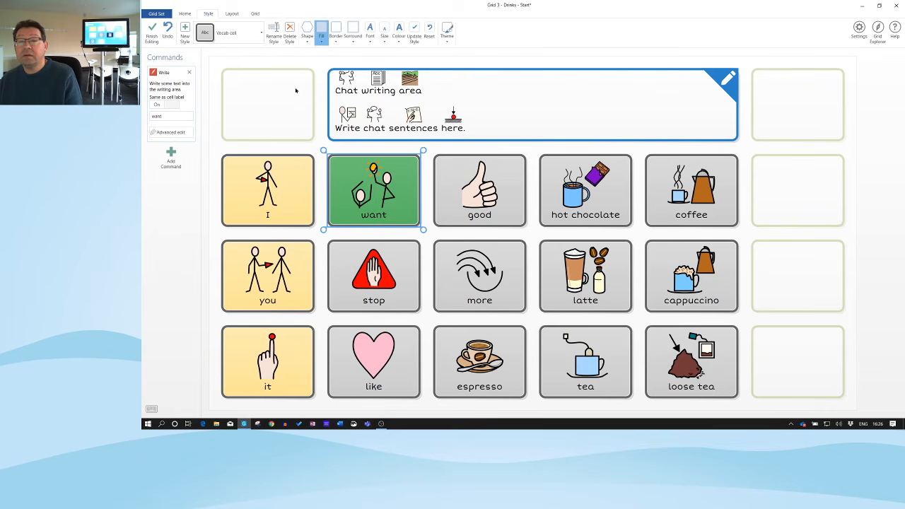
left_click(185, 32)
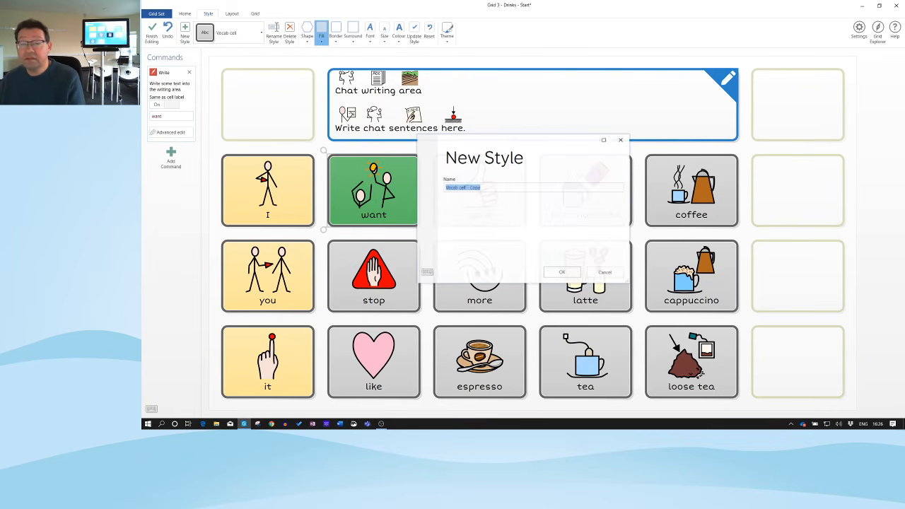
type("Ve")
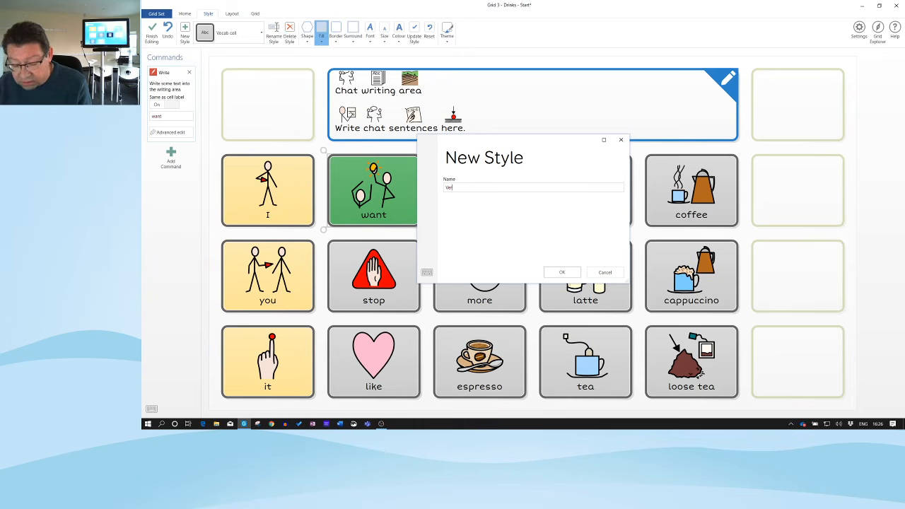
type("rb")
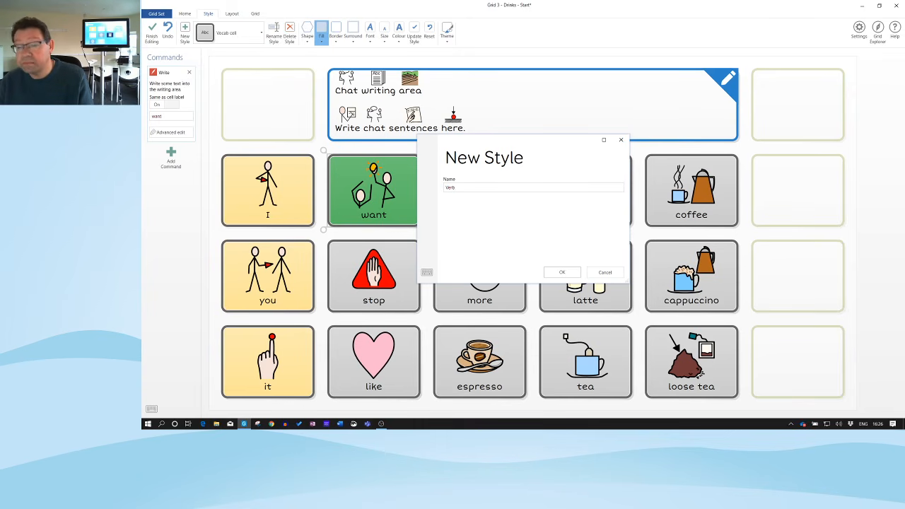
key("Return")
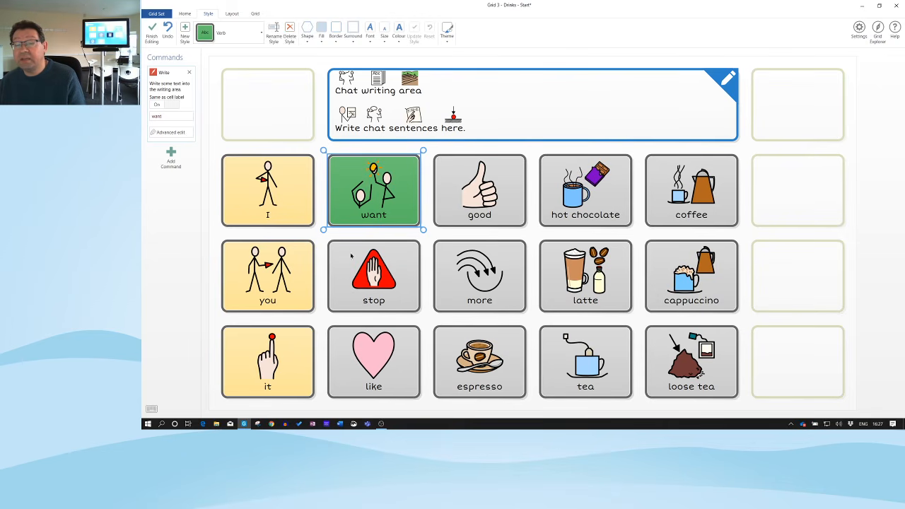
Step: Select the stop and like cells together and apply the Verb style to them
left_click(318, 240)
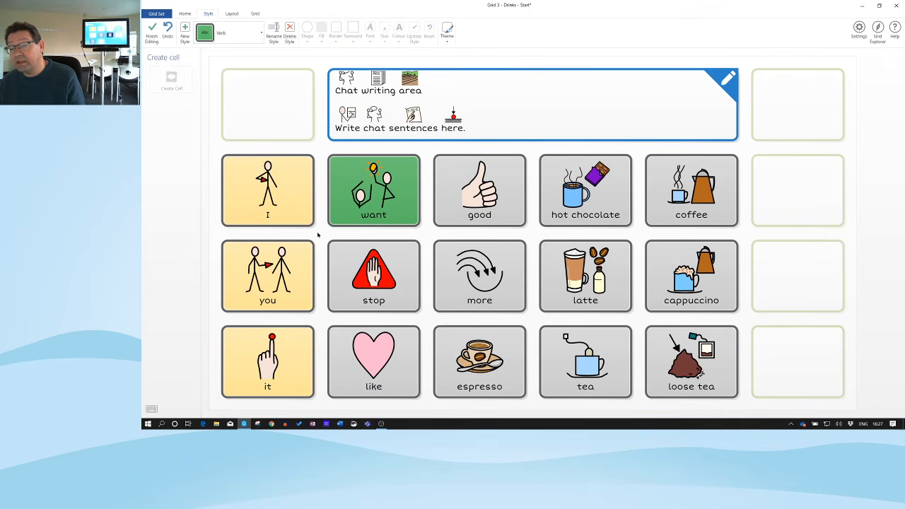
left_click_drag(318, 234, 428, 372)
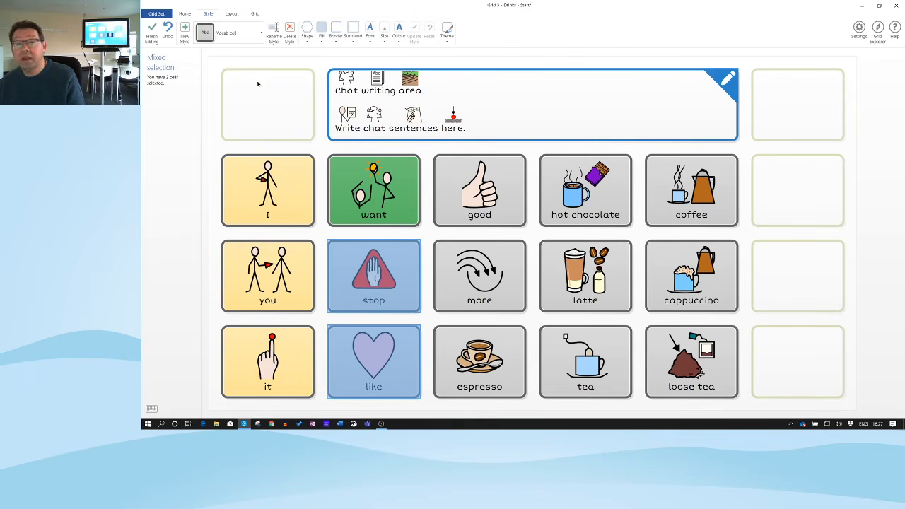
left_click(261, 32)
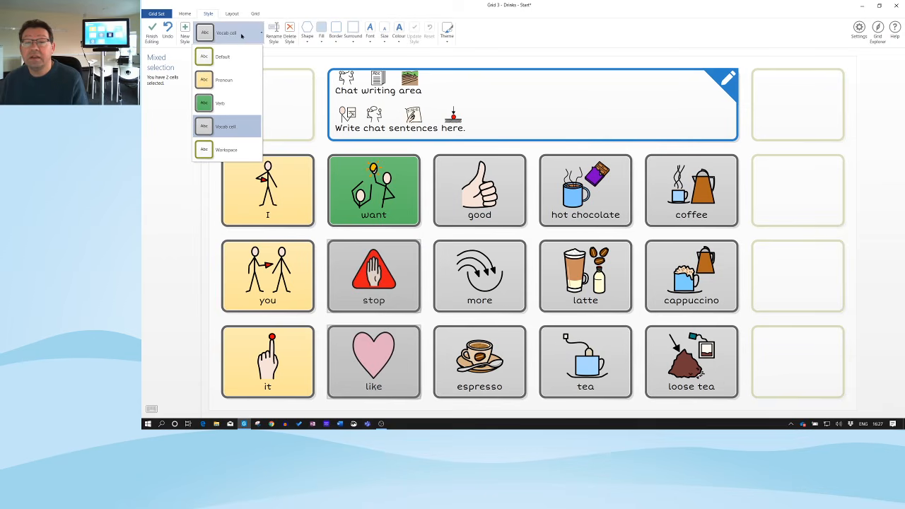
left_click(227, 103)
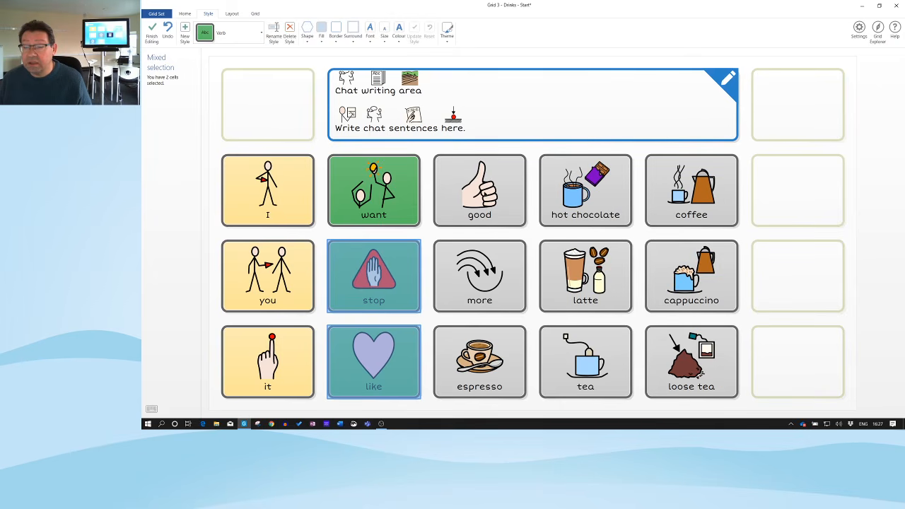
Step: Fill the good cell with light blue and save its formatting as a new style named "Describing words"
left_click(485, 195)
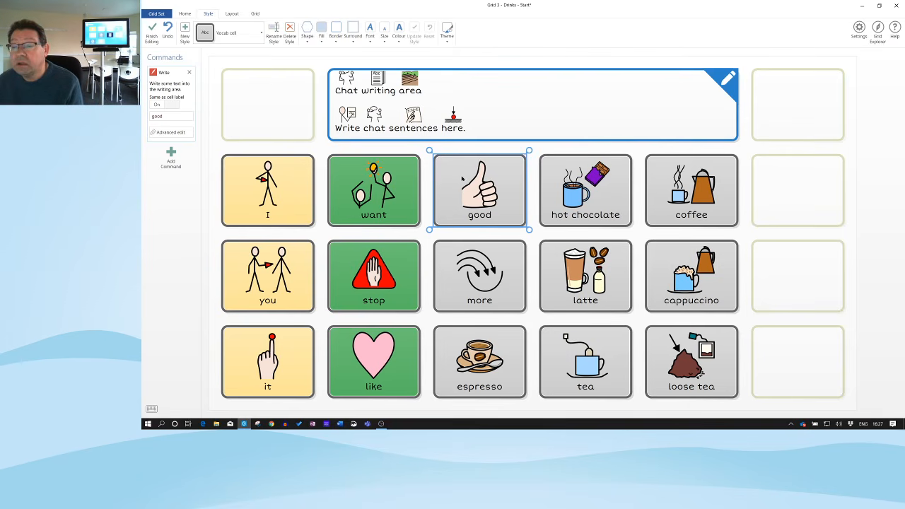
left_click(323, 40)
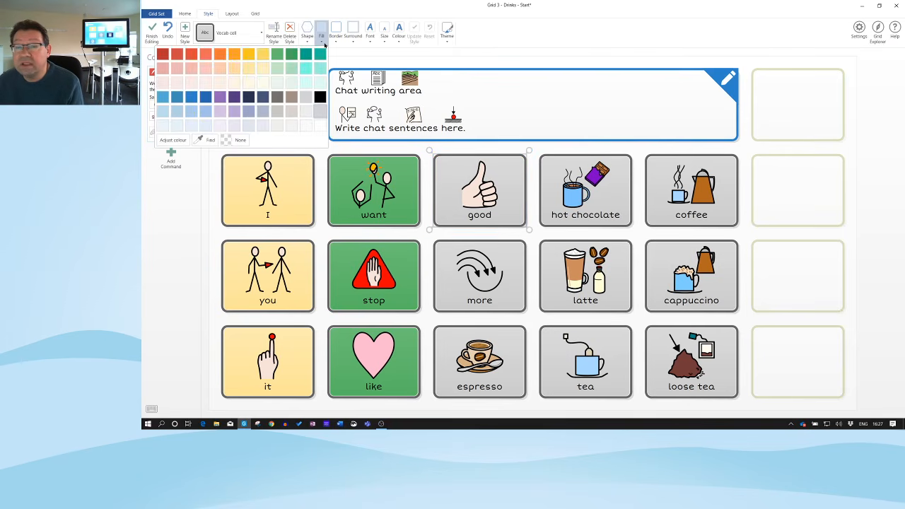
left_click(176, 112)
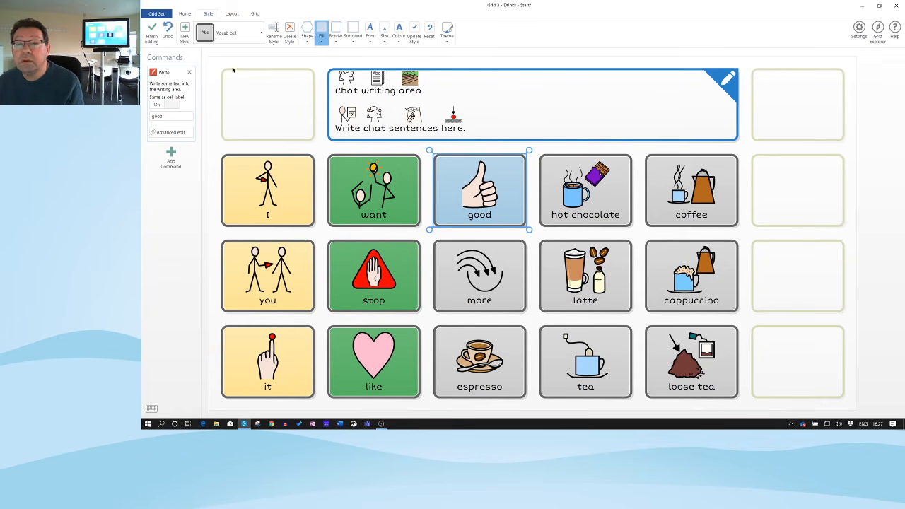
left_click(181, 32)
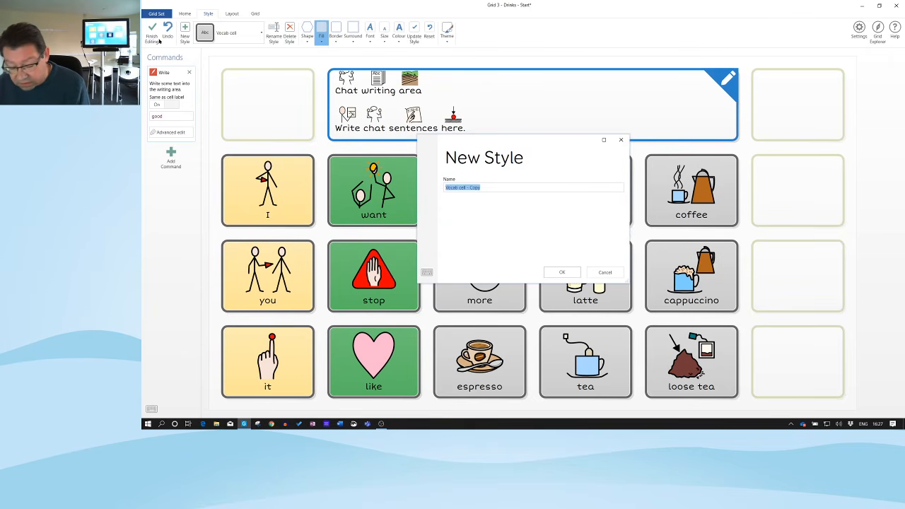
type("Describing")
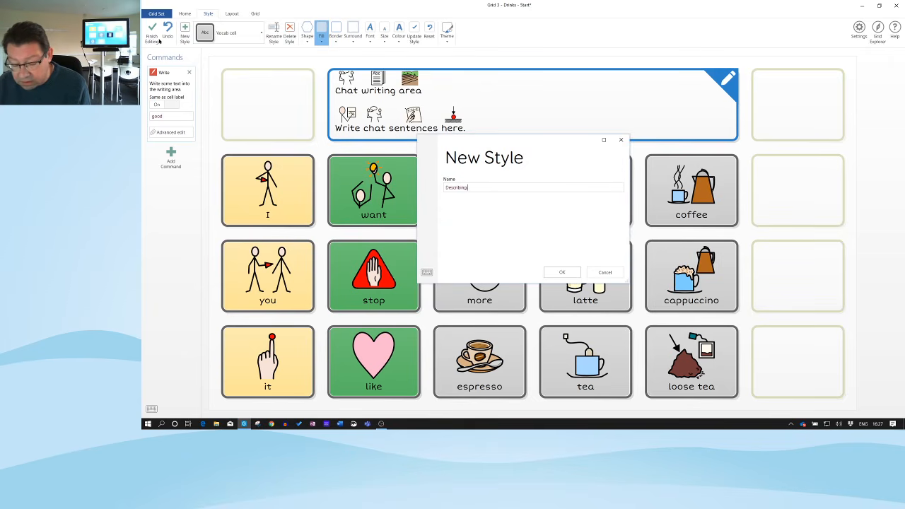
type(" words")
key("BackSpace")
key("BackSpace")
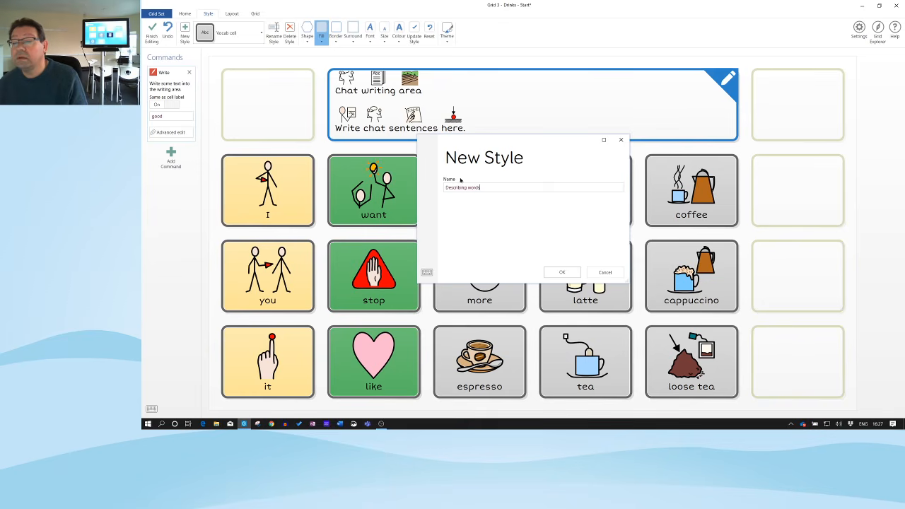
left_click(562, 272)
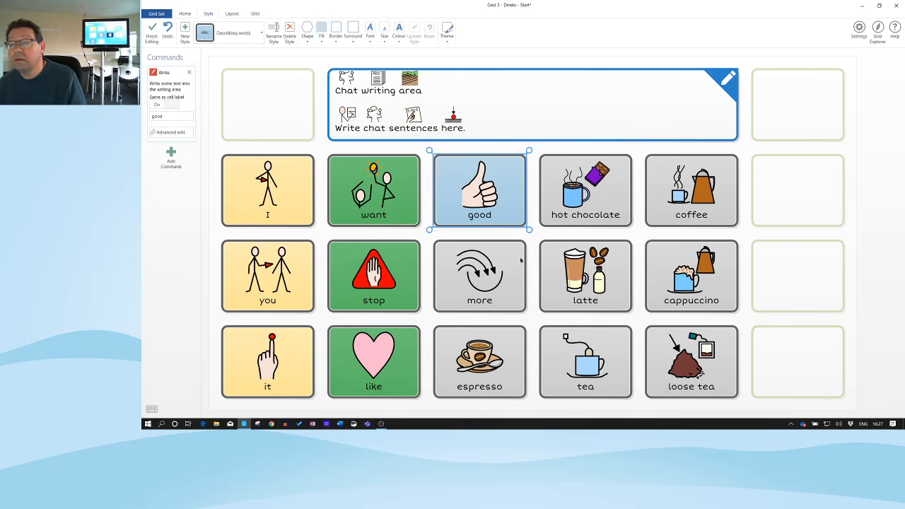
Step: Apply the "Describing words" style to the more cell
left_click(485, 277)
left_click(249, 35)
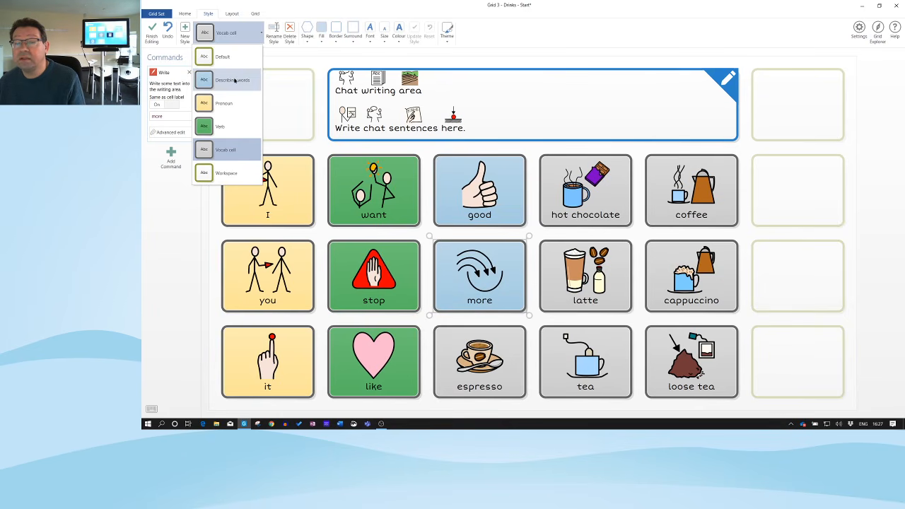
left_click(236, 80)
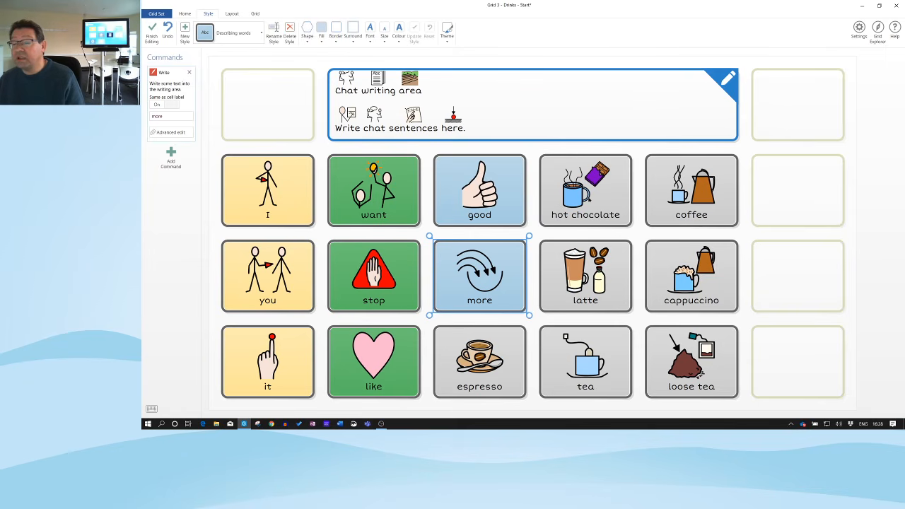
Step: Fill the hot chocolate cell with light purple
left_click(587, 200)
left_click(681, 204)
left_click(589, 282)
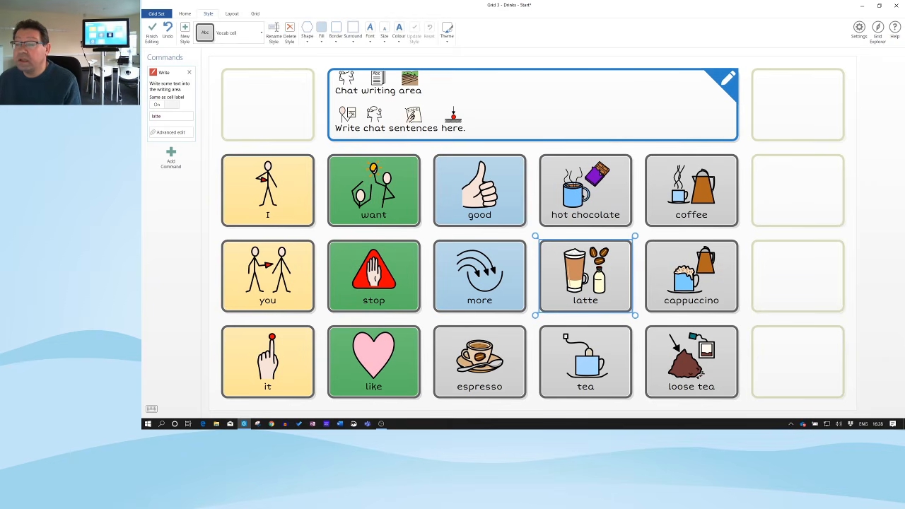
left_click(584, 196)
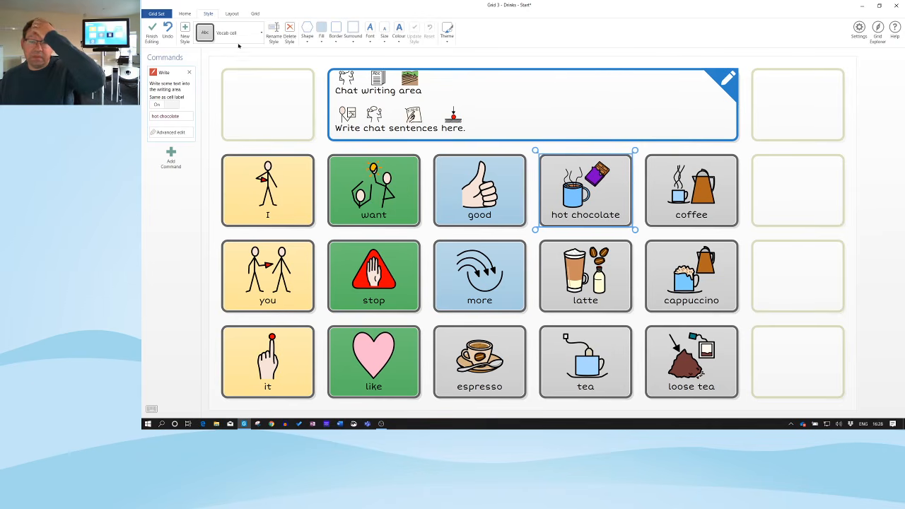
left_click(321, 34)
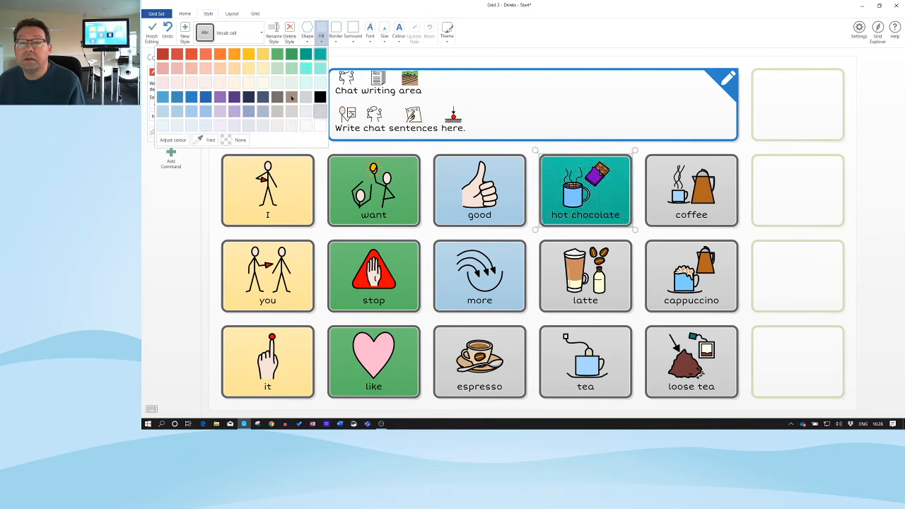
left_click(219, 112)
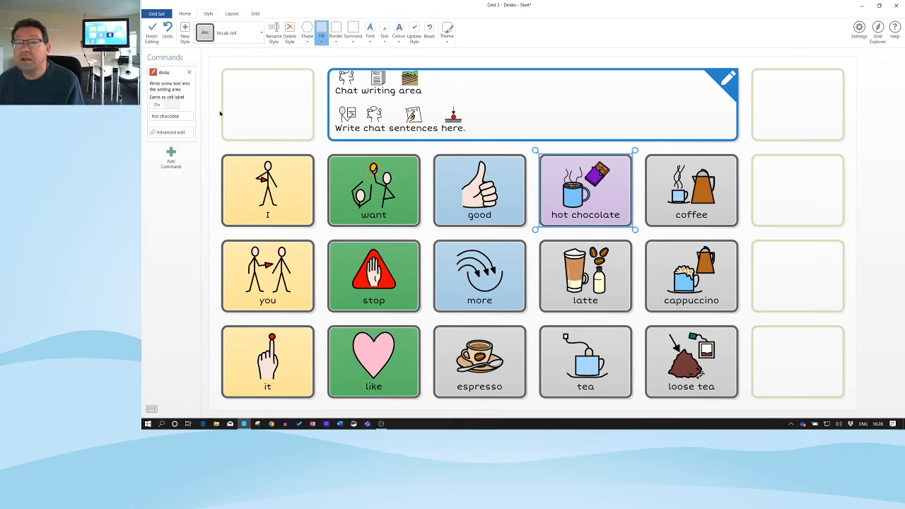
Step: Save the hot chocolate cell's formatting as a new style named "Context words"
left_click(185, 33)
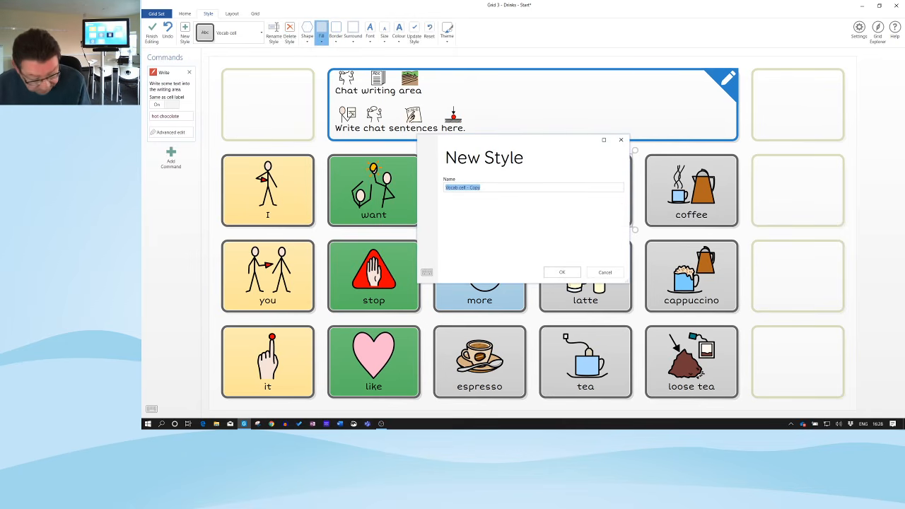
type("Co")
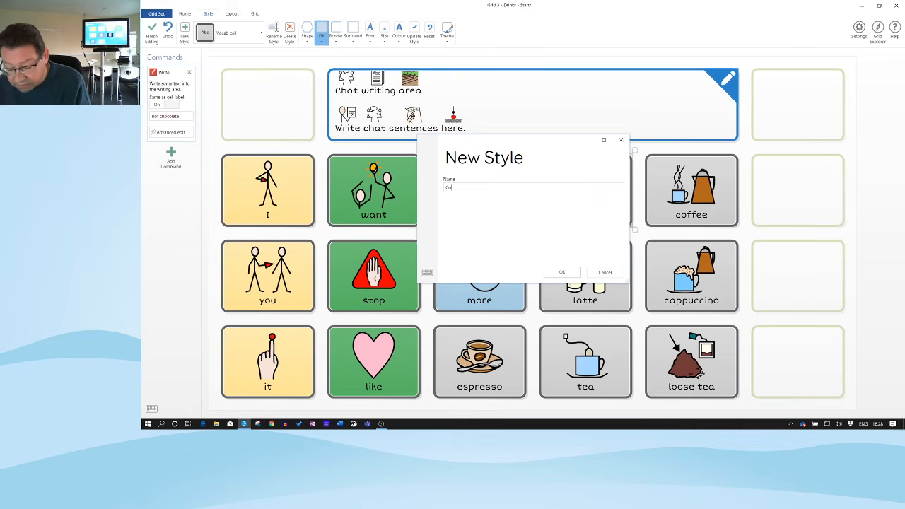
type("ntext wo")
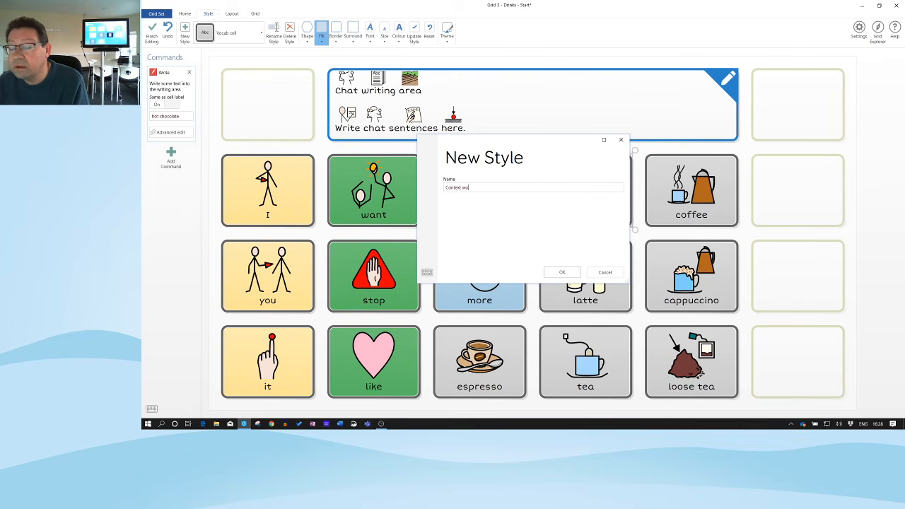
type("r")
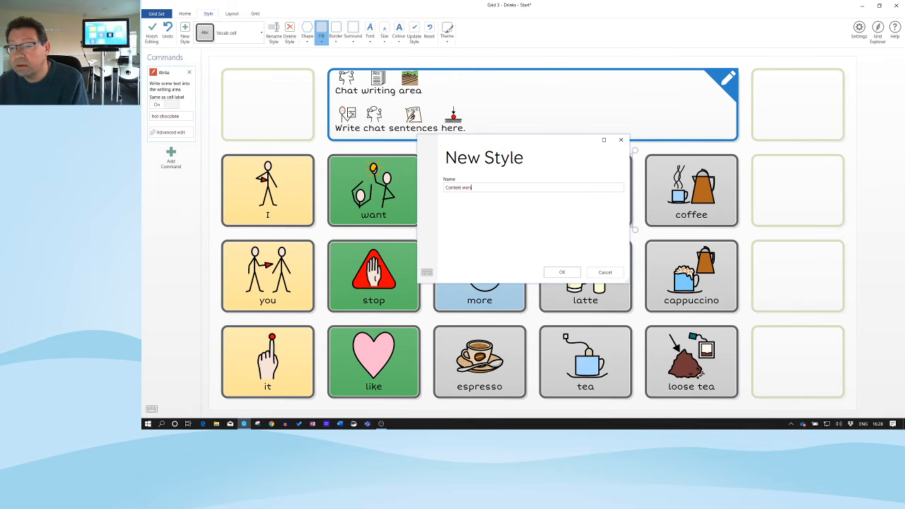
type("ds")
key("Return")
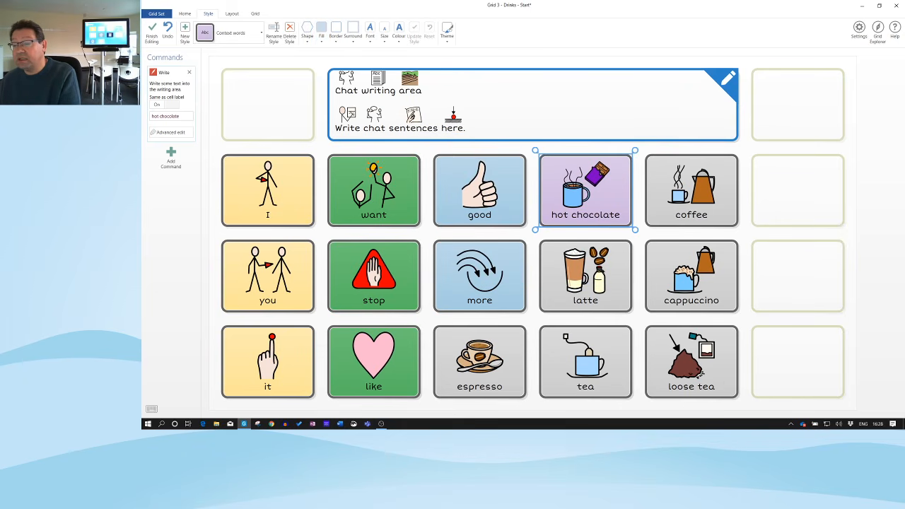
Step: Select all seven drink cells, including espresso, and apply the "Context words" style to them
left_click(530, 188)
left_click_drag(533, 149, 722, 381)
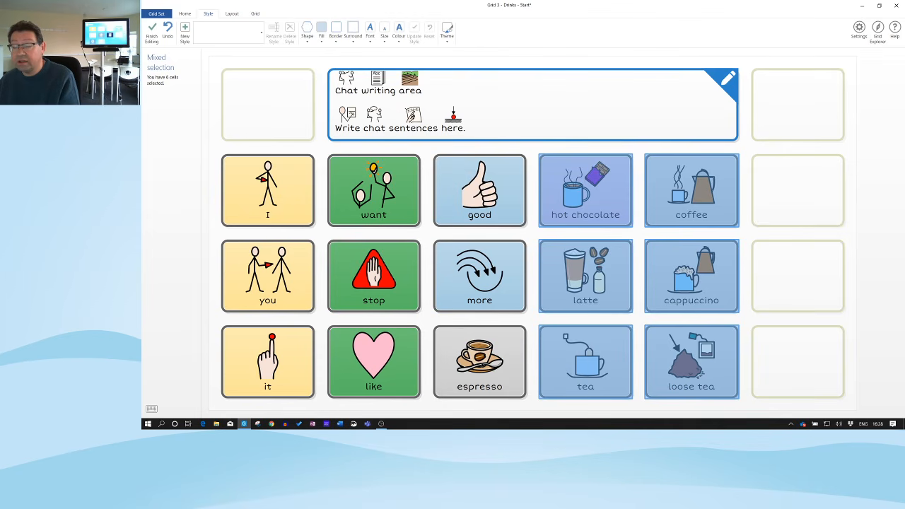
left_click(481, 369, "ctrl")
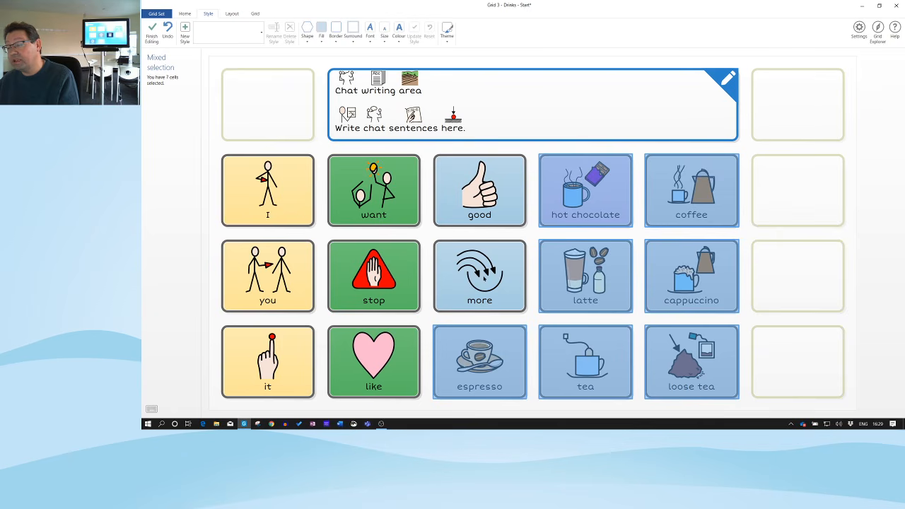
left_click(481, 281, "ctrl")
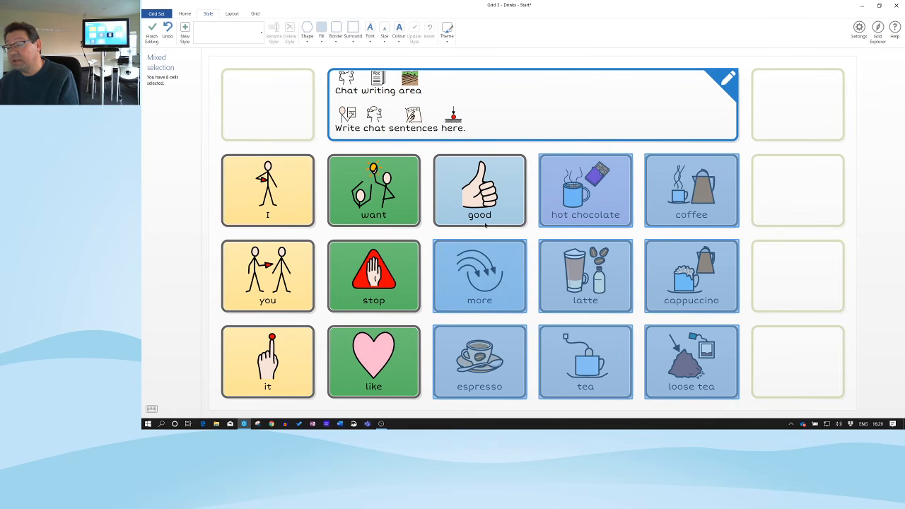
left_click(494, 275, "ctrl")
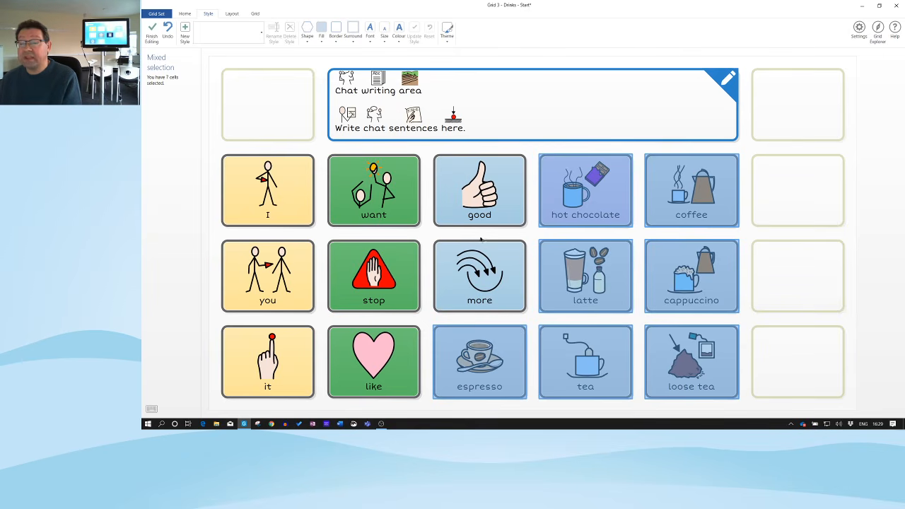
left_click(249, 34)
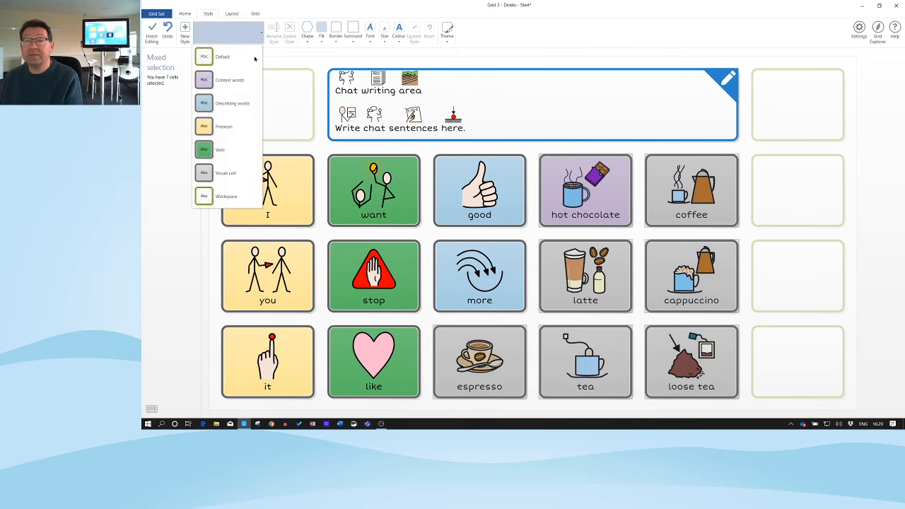
left_click(239, 82)
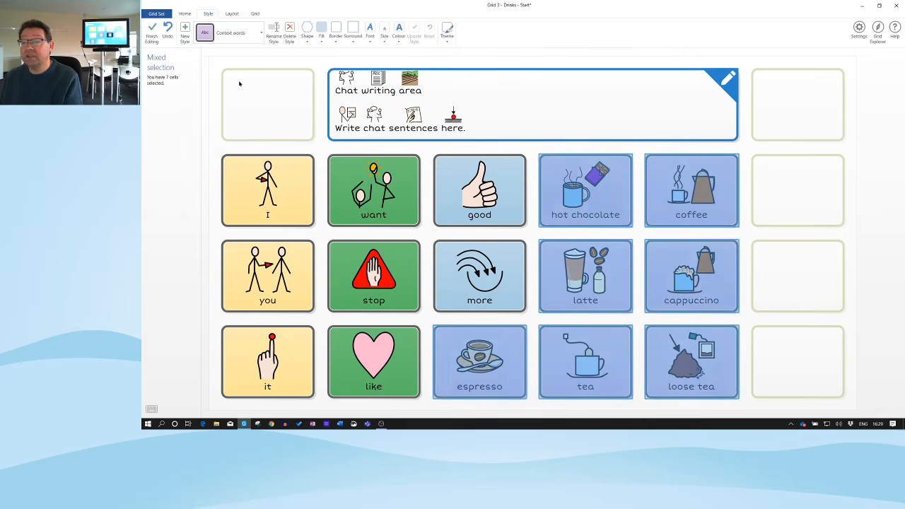
Step: Change the hot chocolate cell's fill to orange and update the "Context words" style with it
left_click(587, 207)
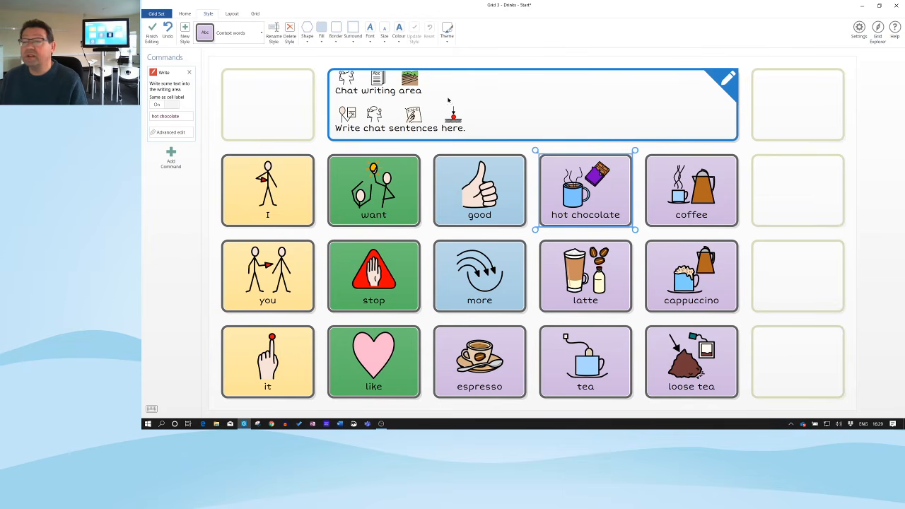
left_click(322, 39)
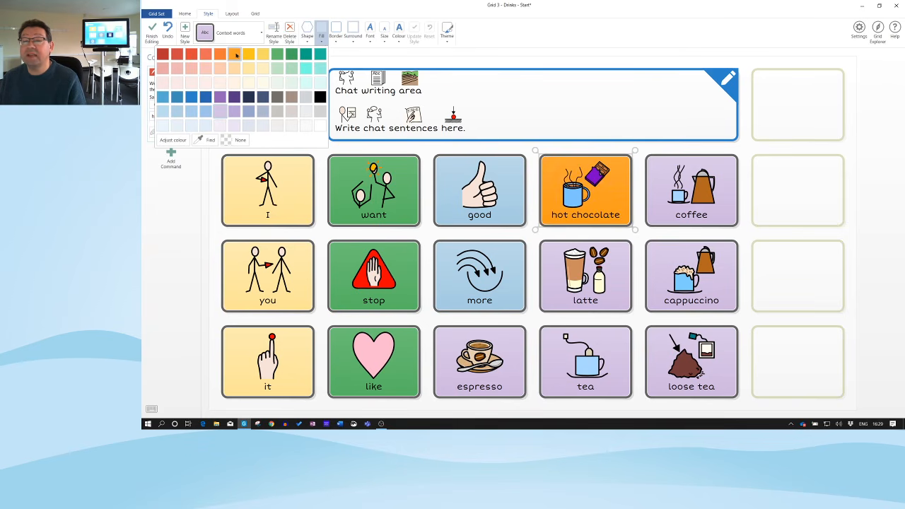
left_click(235, 54)
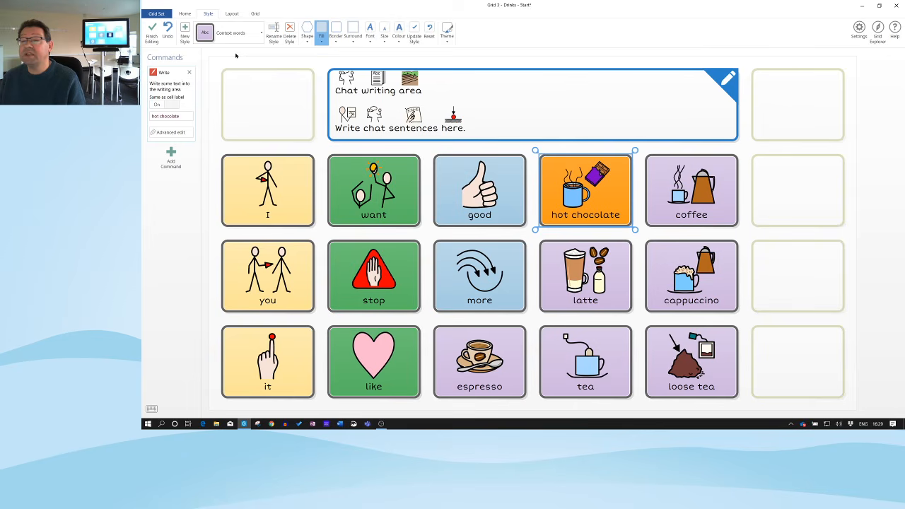
left_click(415, 38)
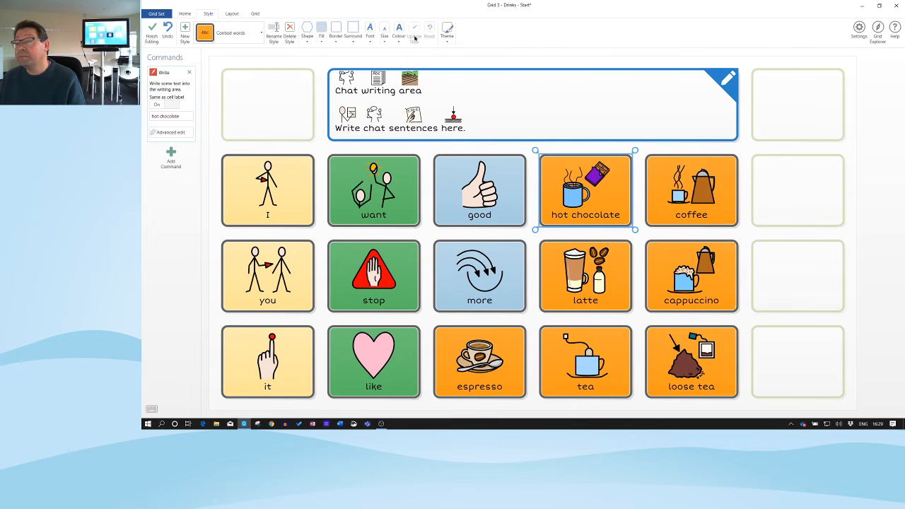